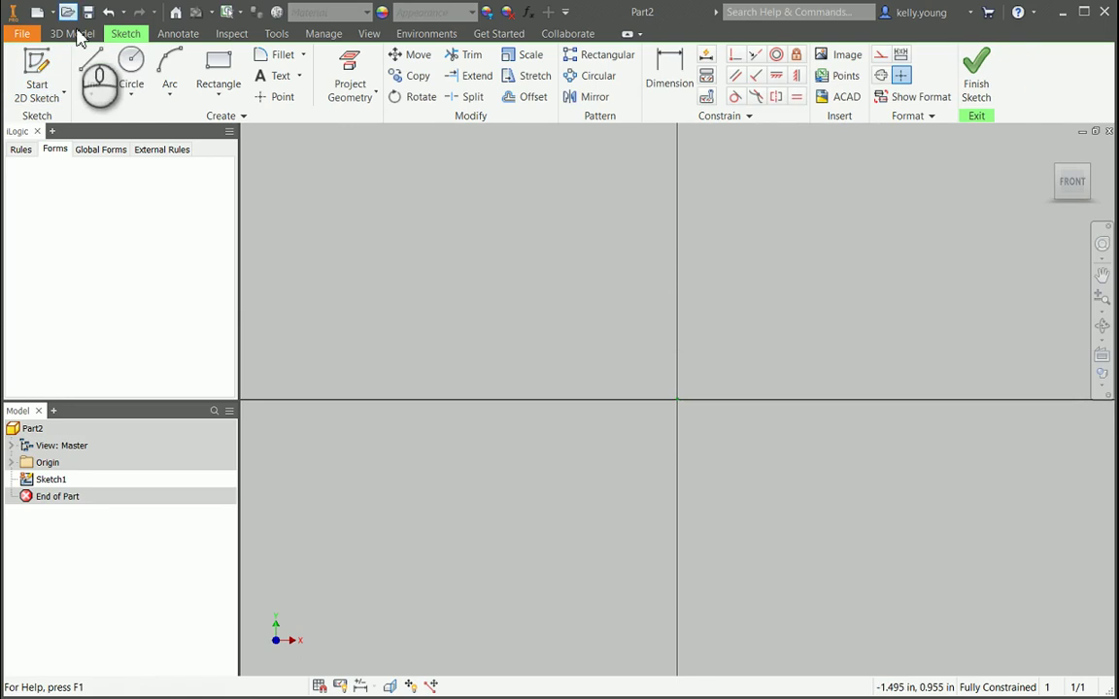
Step: Sketch a closed rectangle of lines from the origin, about 2.109 in wide and 0.76 in high, with its lower side on the horizontal axis
click(91, 75)
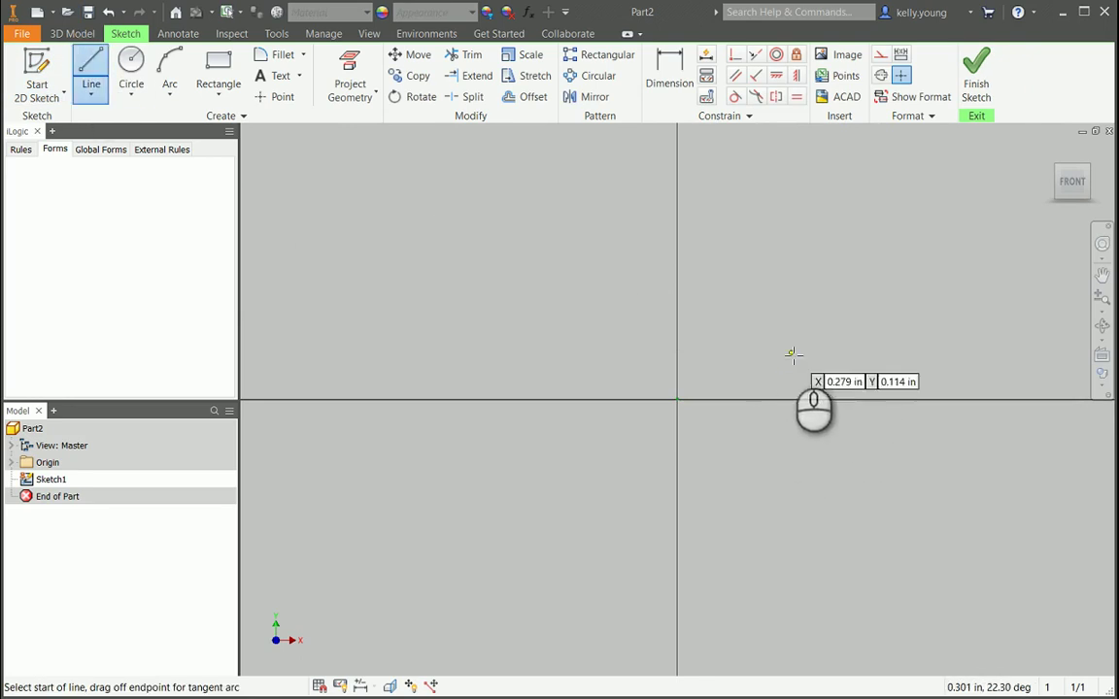
middle_drag(792, 351, 419, 462)
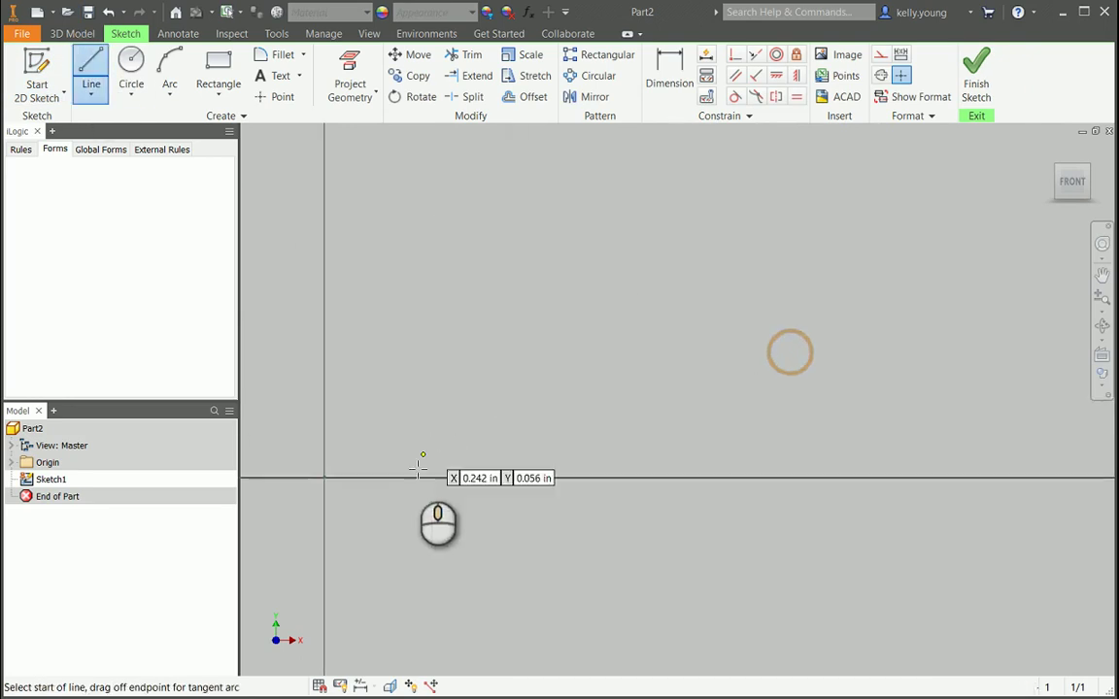
click(324, 479)
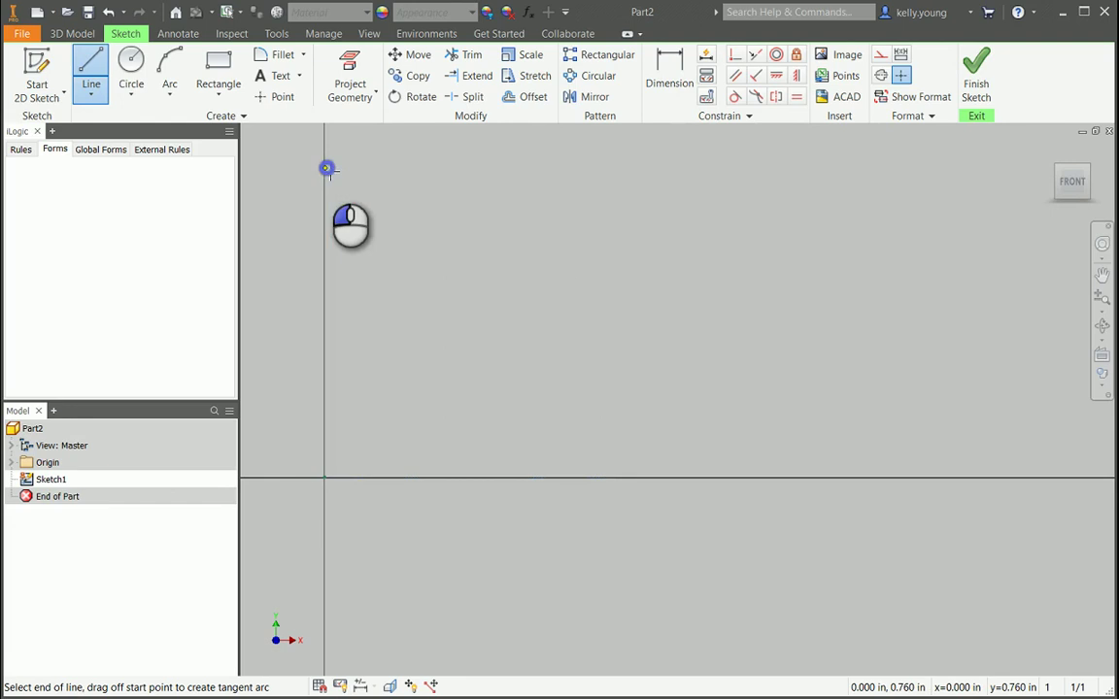
click(325, 168)
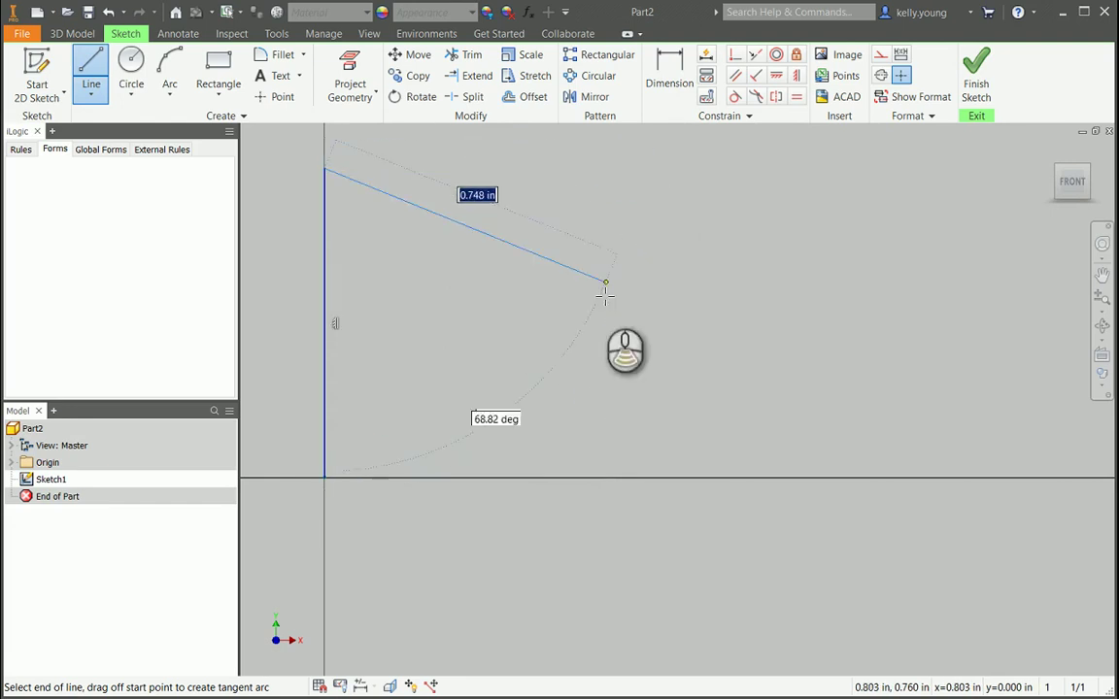
scroll(607, 287, up, 3)
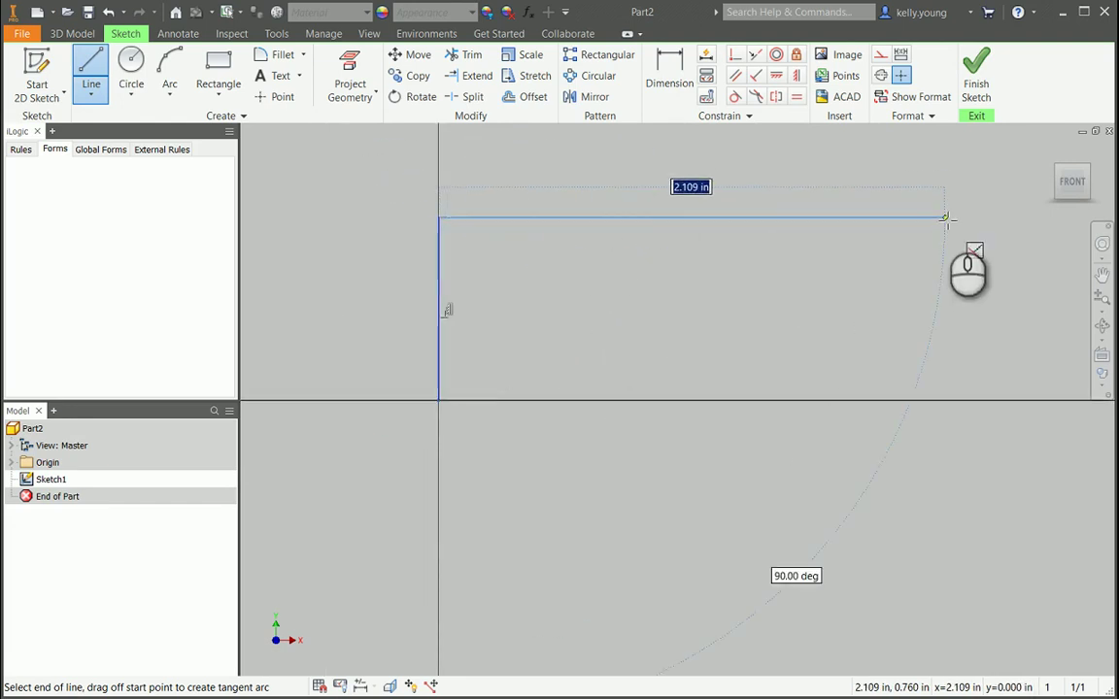
click(944, 222)
click(947, 399)
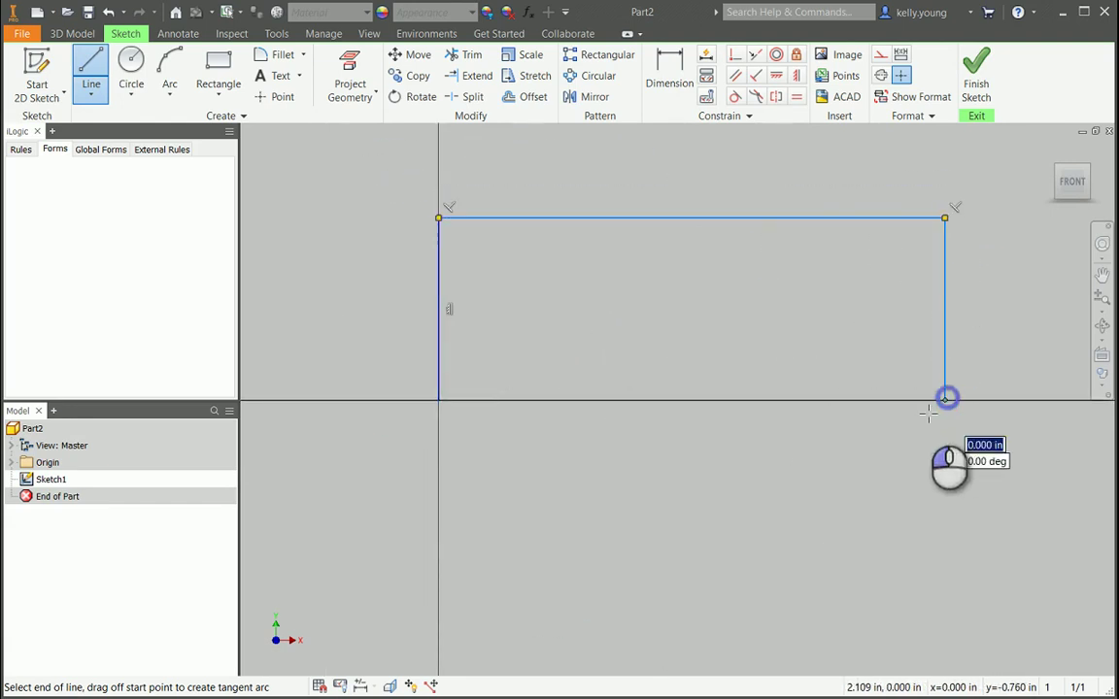
click(438, 399)
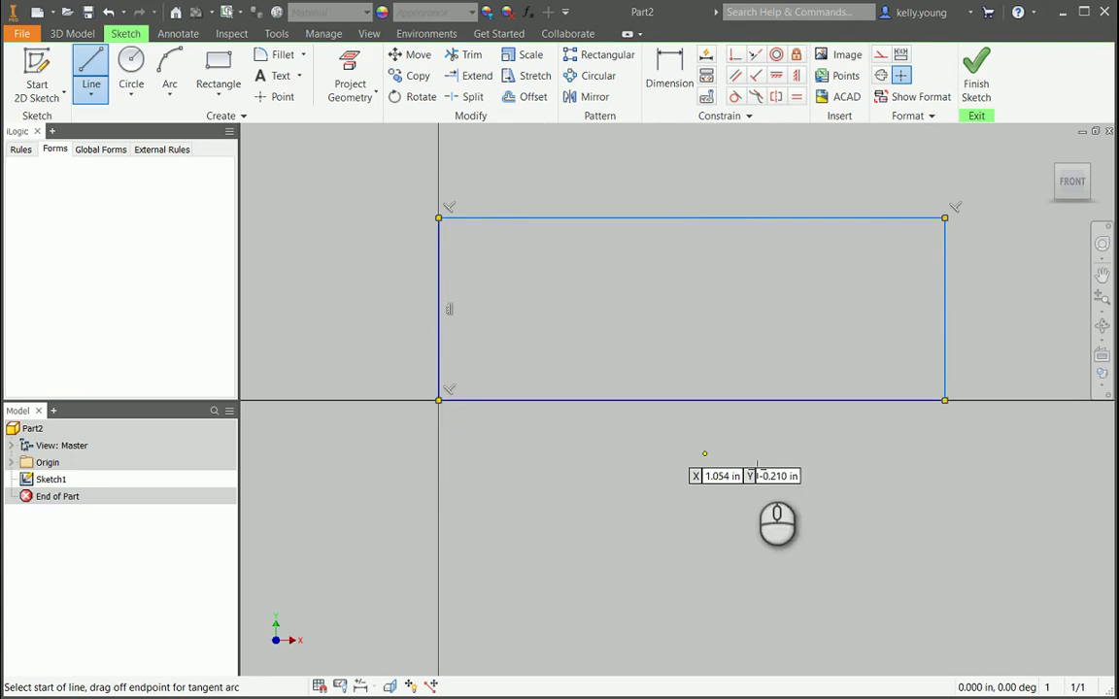
key(Escape)
Step: Convert the rectangle's lower horizontal line to a centerline
drag(832, 488, 636, 330)
click(880, 77)
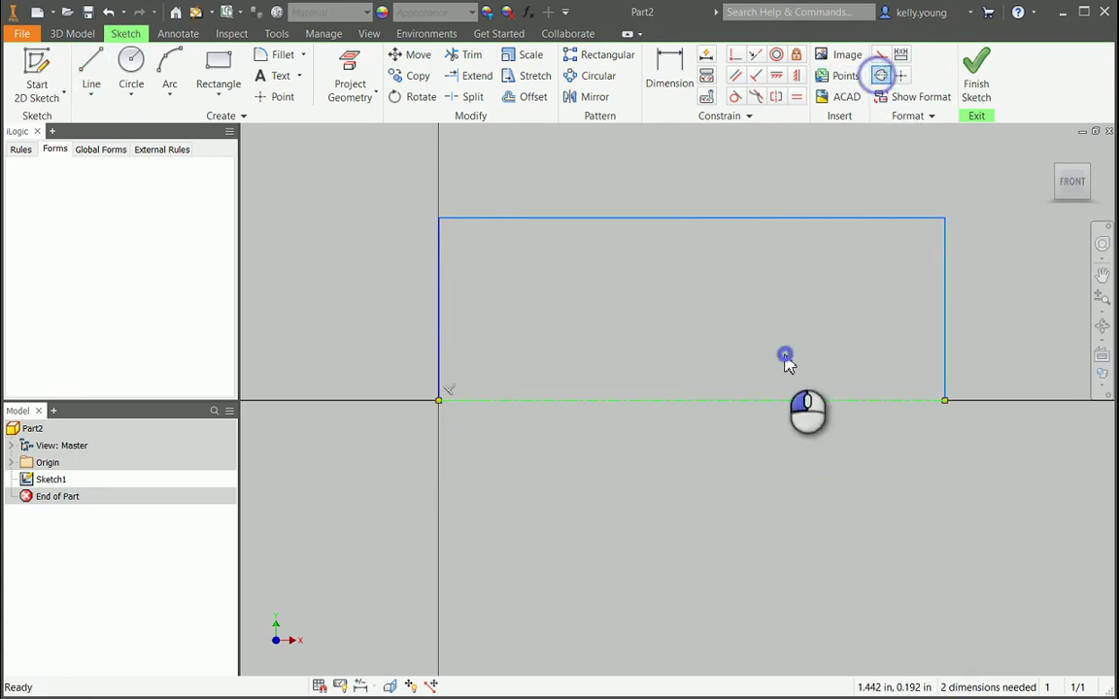
middle_drag(704, 322, 717, 411)
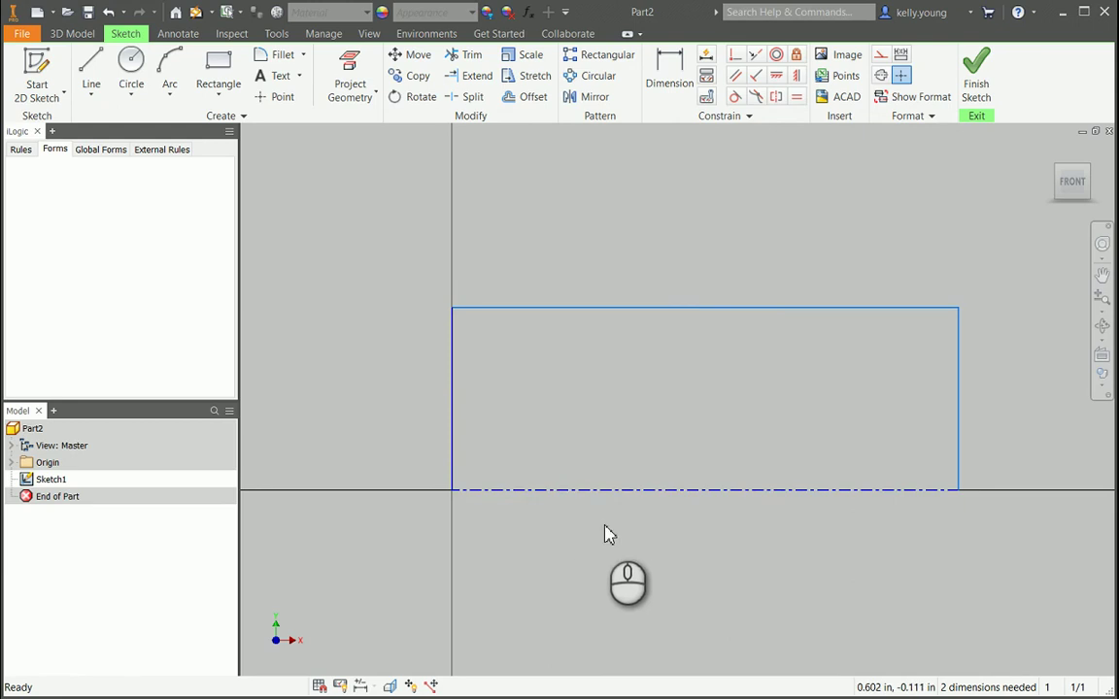
Step: Dimension the centerline's length and set it to 60 in
key(d)
click(646, 491)
click(647, 517)
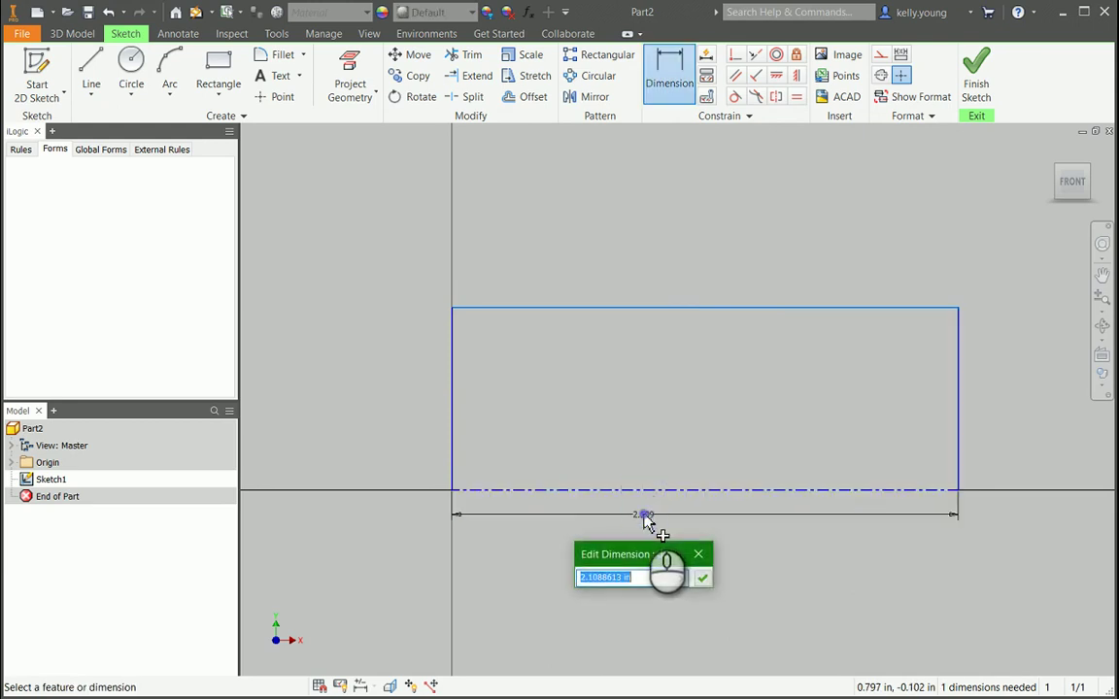
text(60)
key(Return)
scroll(648, 521, down, 5)
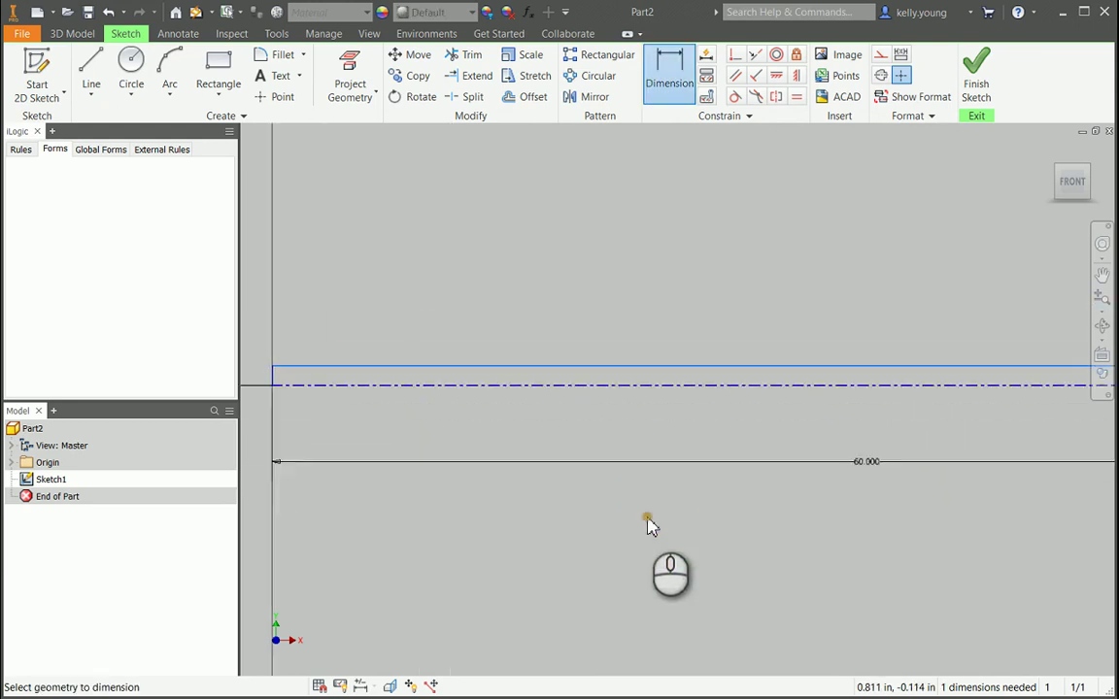
Step: Stretch the rectangle's upper edge upward to make the profile about 11 in high
drag(613, 370, 657, 232)
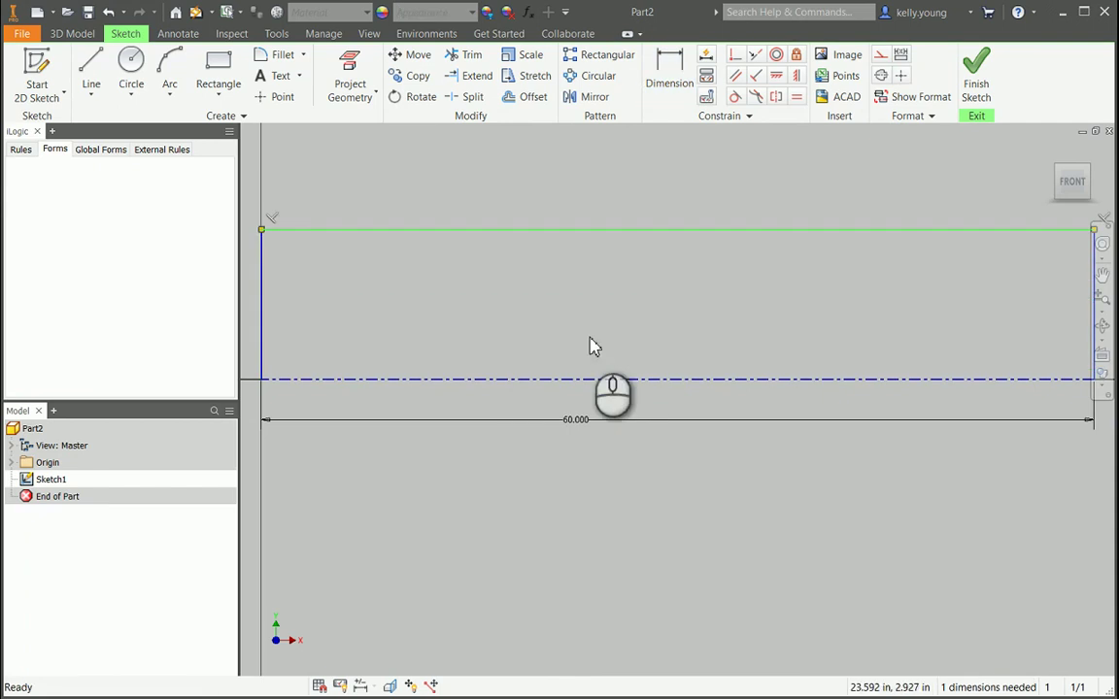
middle_drag(539, 317, 658, 398)
middle_drag(582, 407, 482, 415)
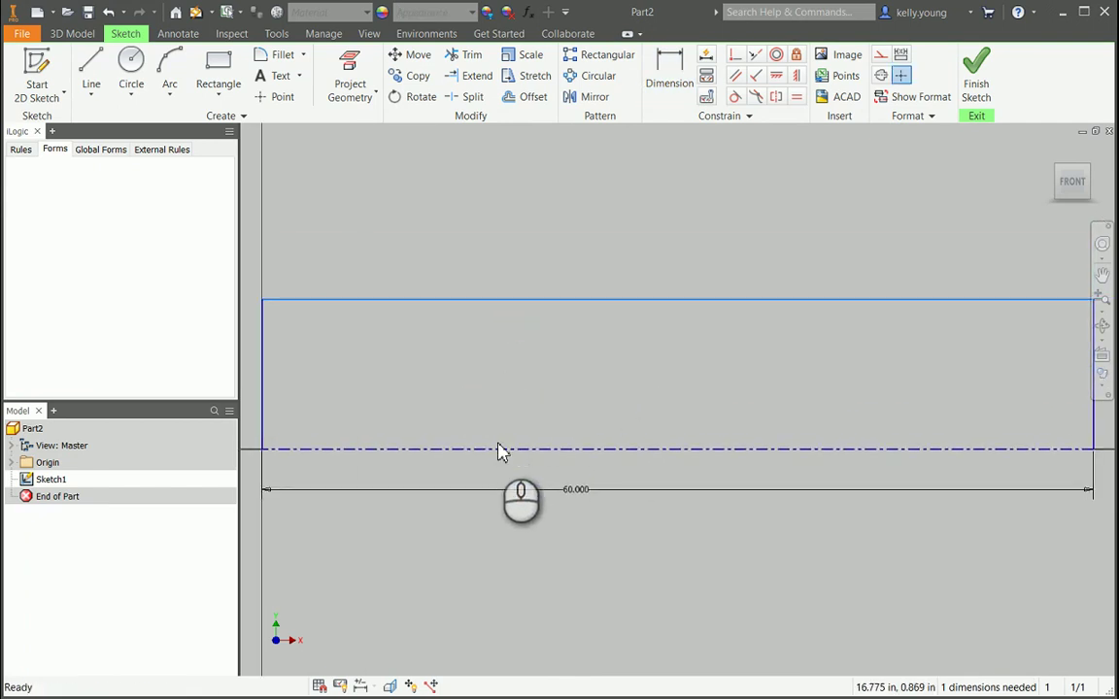
Step: Draw a vertical line from the centerline, about 16.4 in from the origin, extending past the profile's upper edge
key(l)
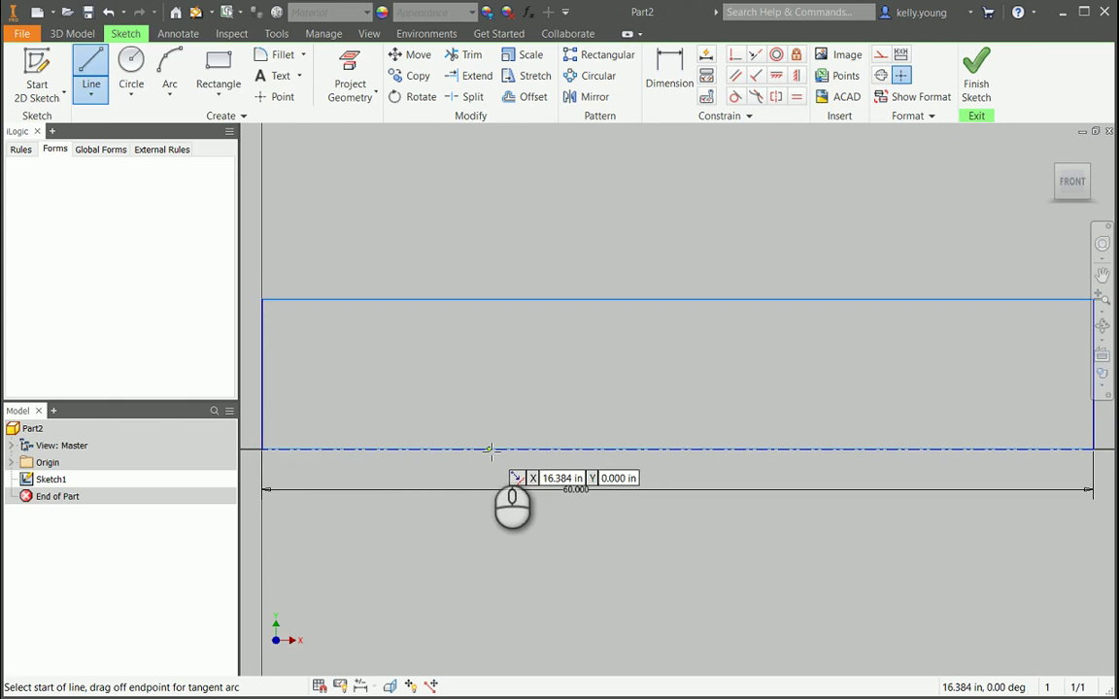
click(488, 449)
click(489, 214)
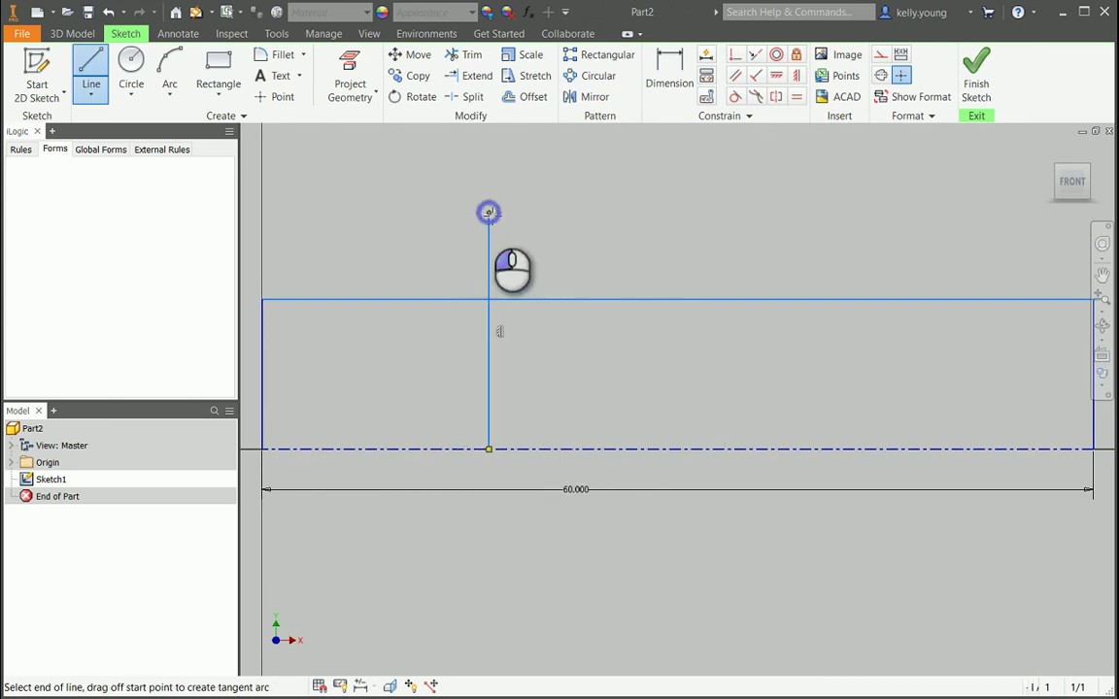
key(Escape)
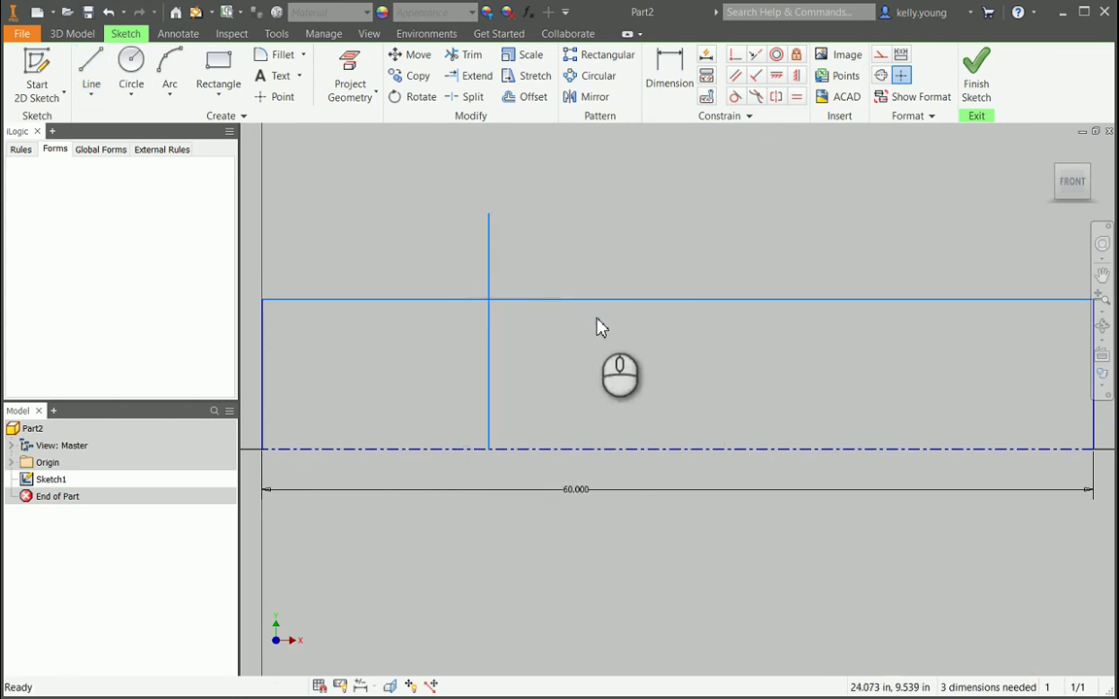
Step: Draw three more vertical lines crossing both the upper edge and the centerline, two near mid-length and one near the far end
key(l)
click(572, 240)
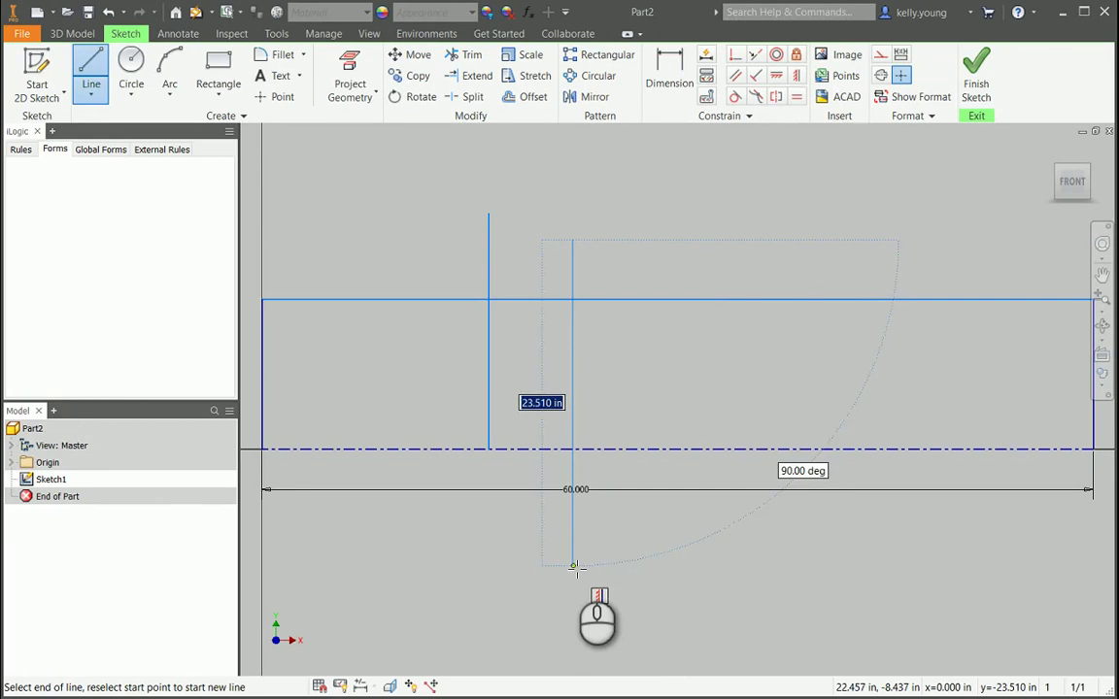
click(572, 566)
key(Escape)
key(l)
click(656, 230)
click(657, 520)
key(Escape)
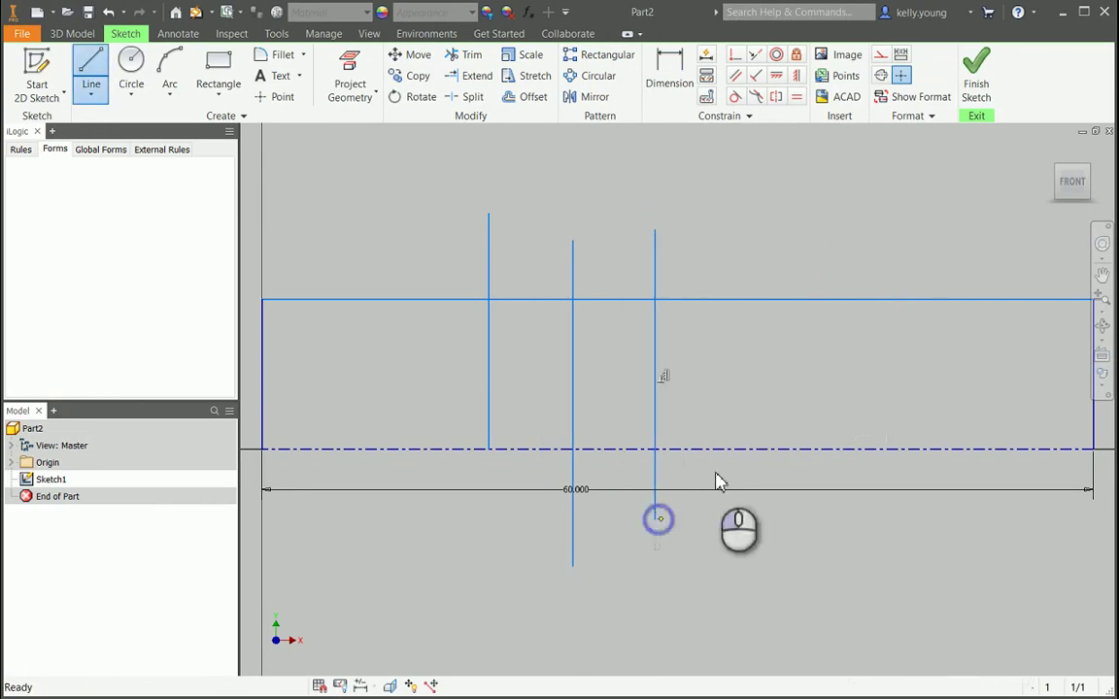
key(l)
click(1005, 262)
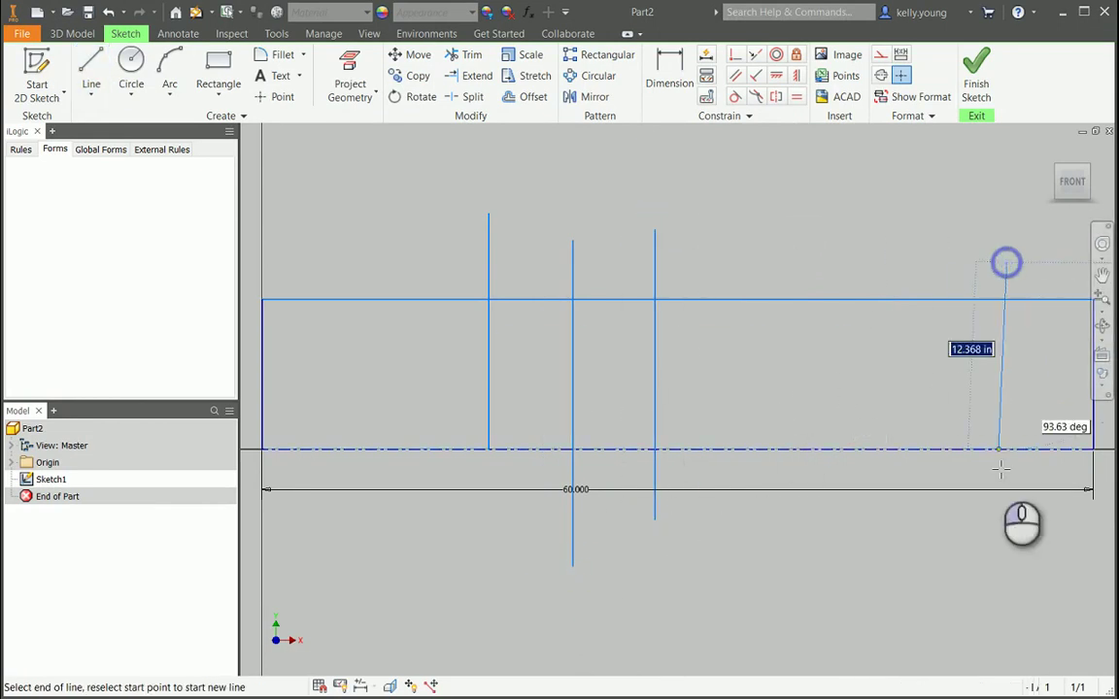
click(1005, 534)
key(Escape)
Step: Dimension the first vertical line 24 in from the profile's edge at the origin
key(d)
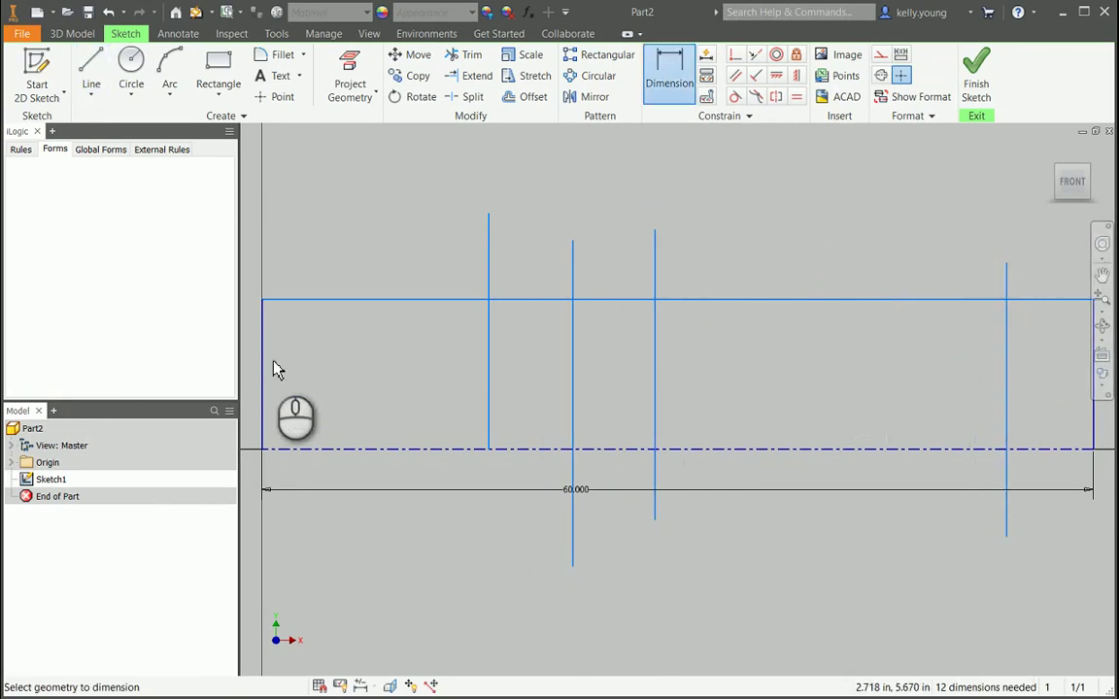
click(489, 375)
click(420, 381)
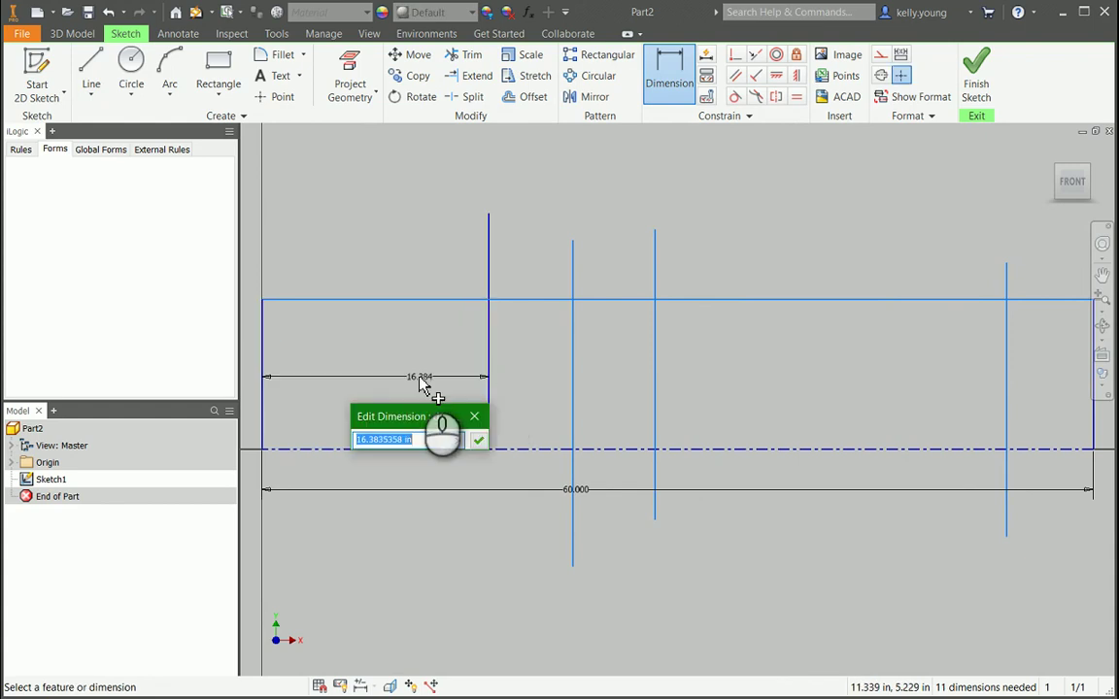
text(24)
key(Return)
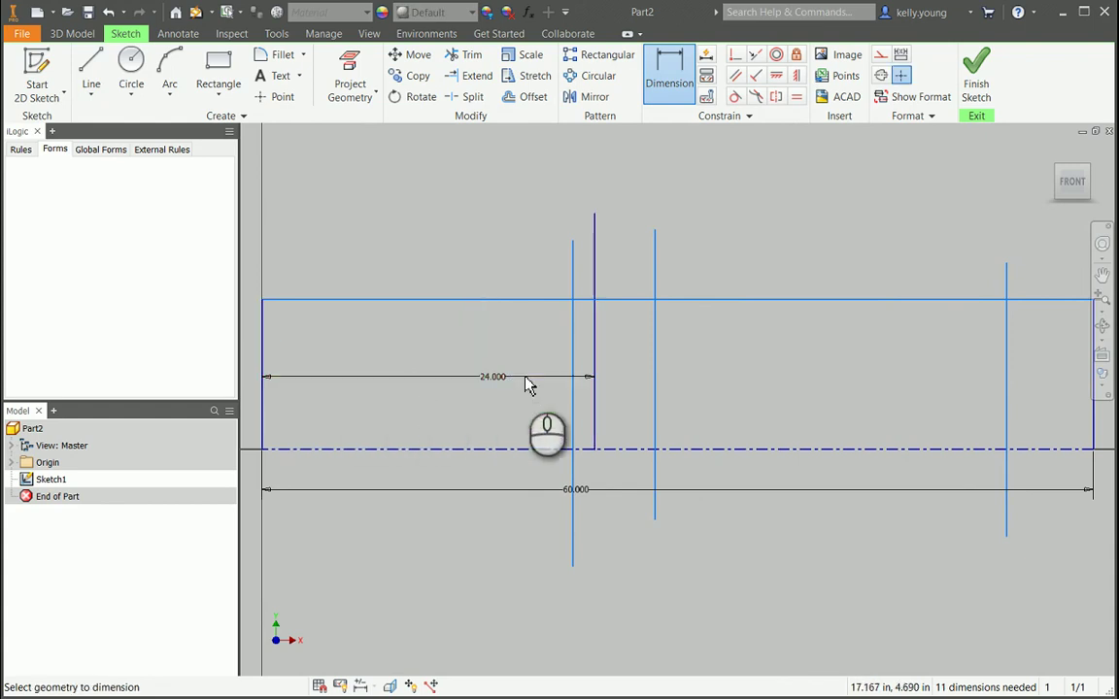
key(Escape)
Step: Move the second vertical line between the 24 in line and the third line, and dimension its spacing to the third line as 2 in
click(571, 350)
drag(573, 359, 623, 356)
key(d)
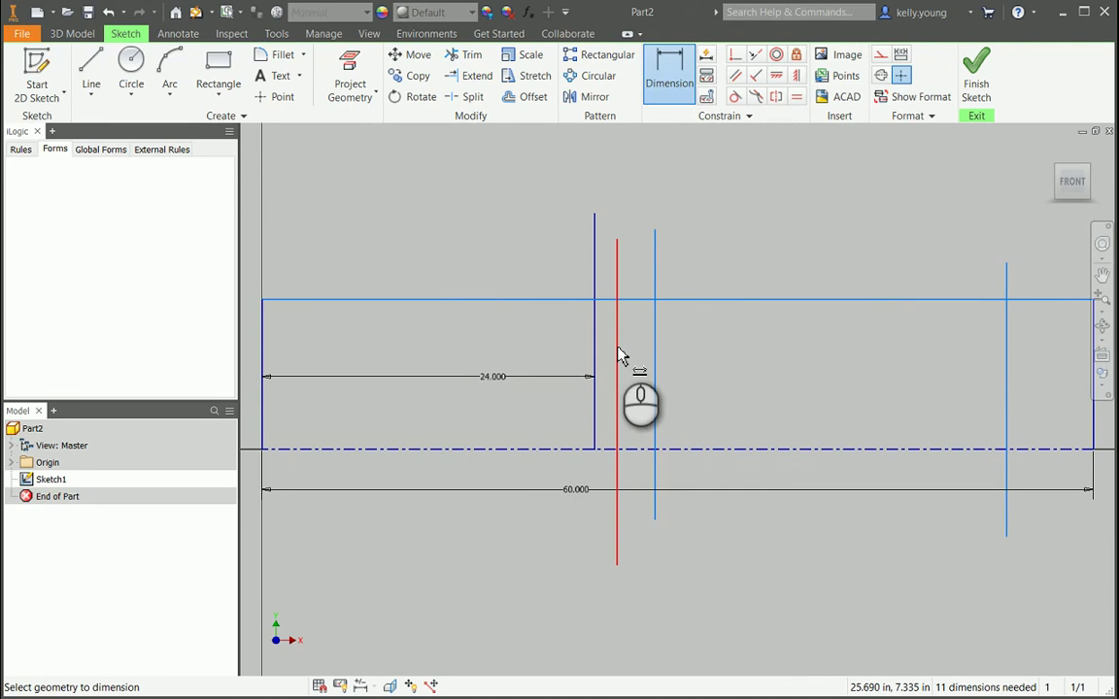
click(654, 346)
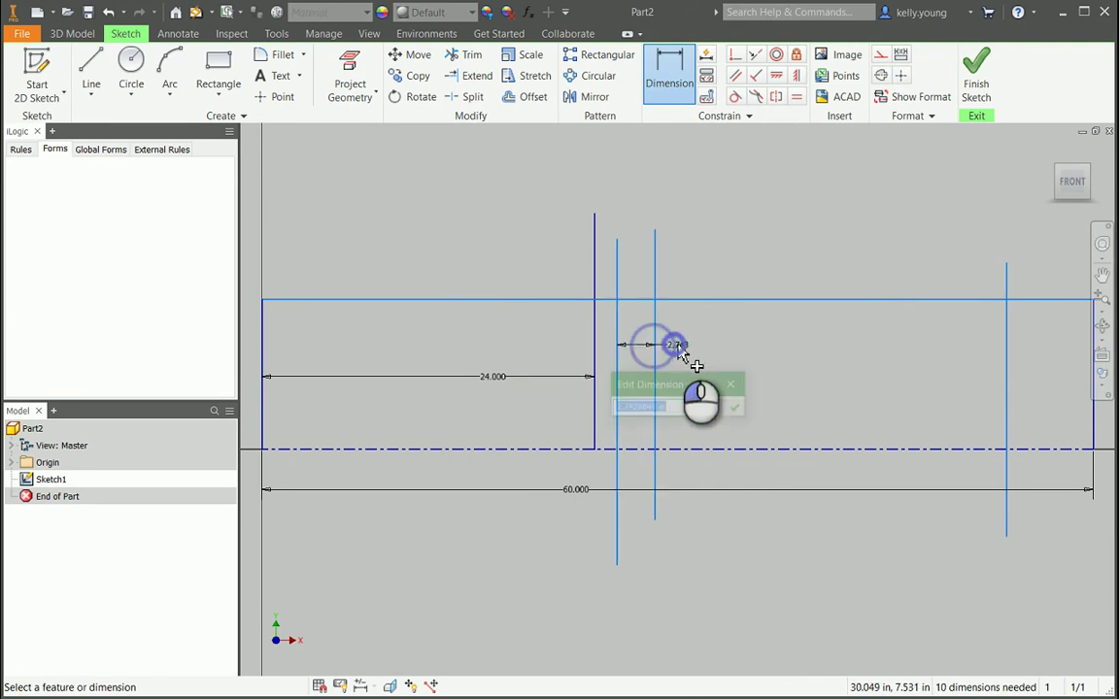
click(680, 352)
text(2)
key(Return)
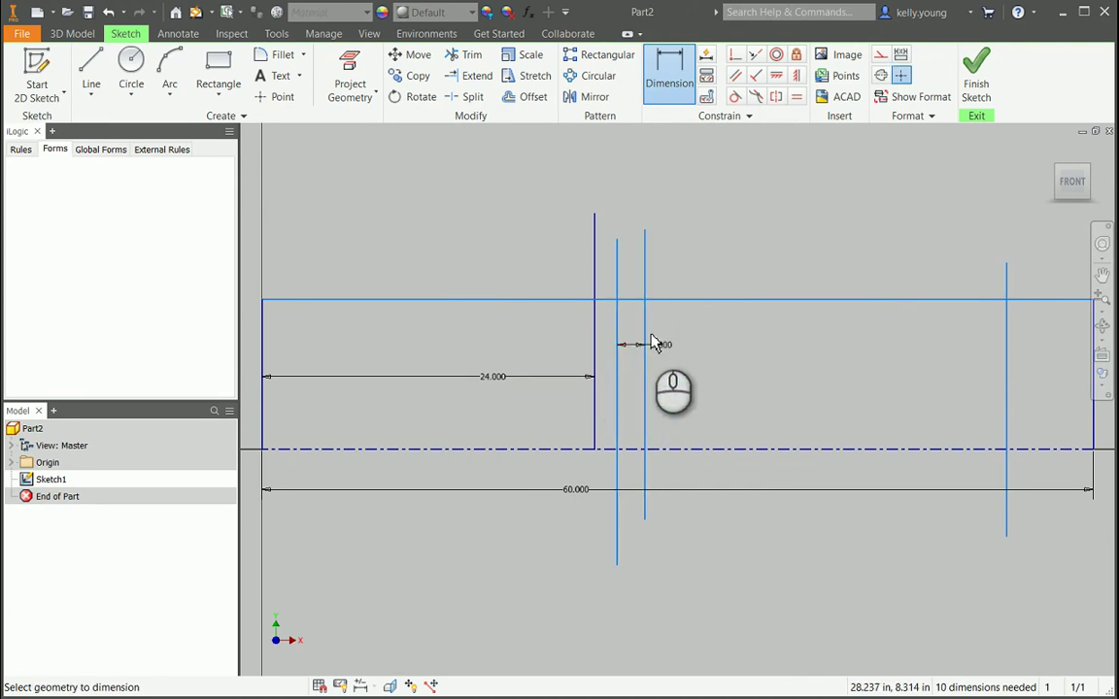
Step: Dimension the distance between the second vertical line and the line near the far end as 26 in
click(618, 342)
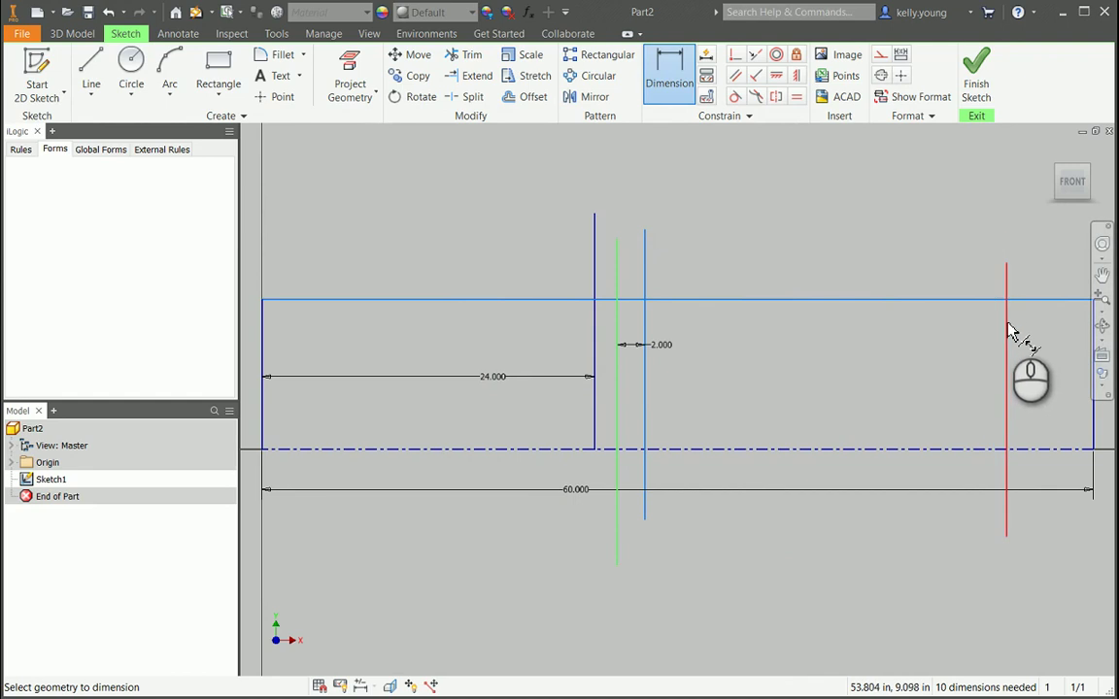
click(1006, 333)
click(805, 178)
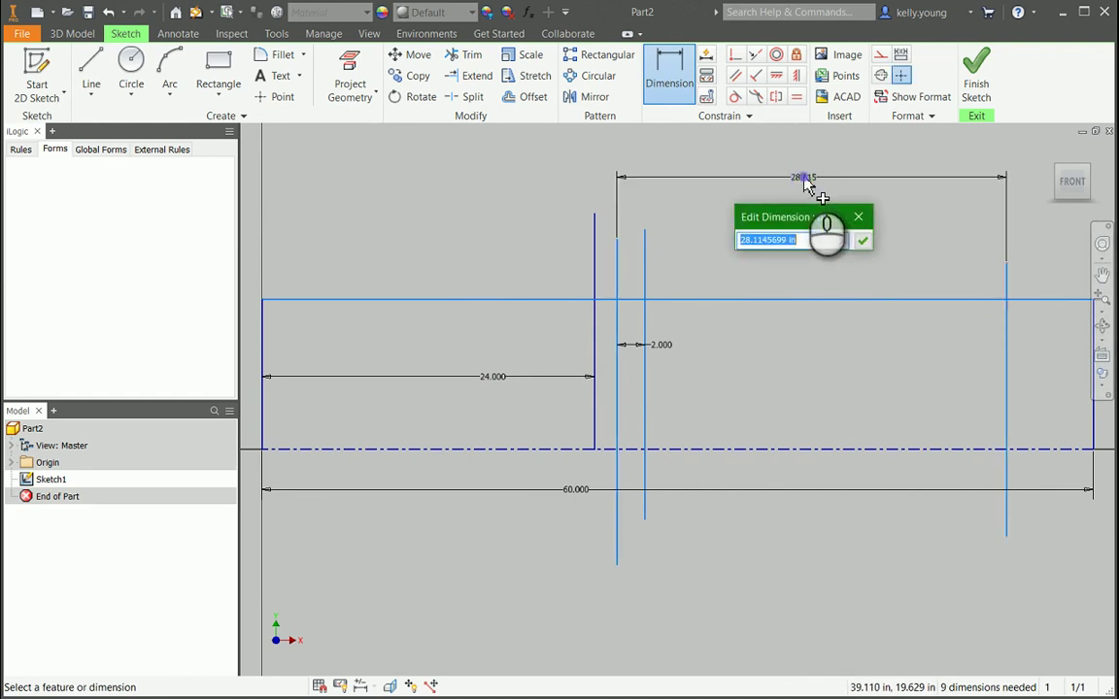
text(26)
key(Return)
Step: Dimension the last vertical line 7 in from the profile's far end edge
middle_drag(1098, 379, 966, 395)
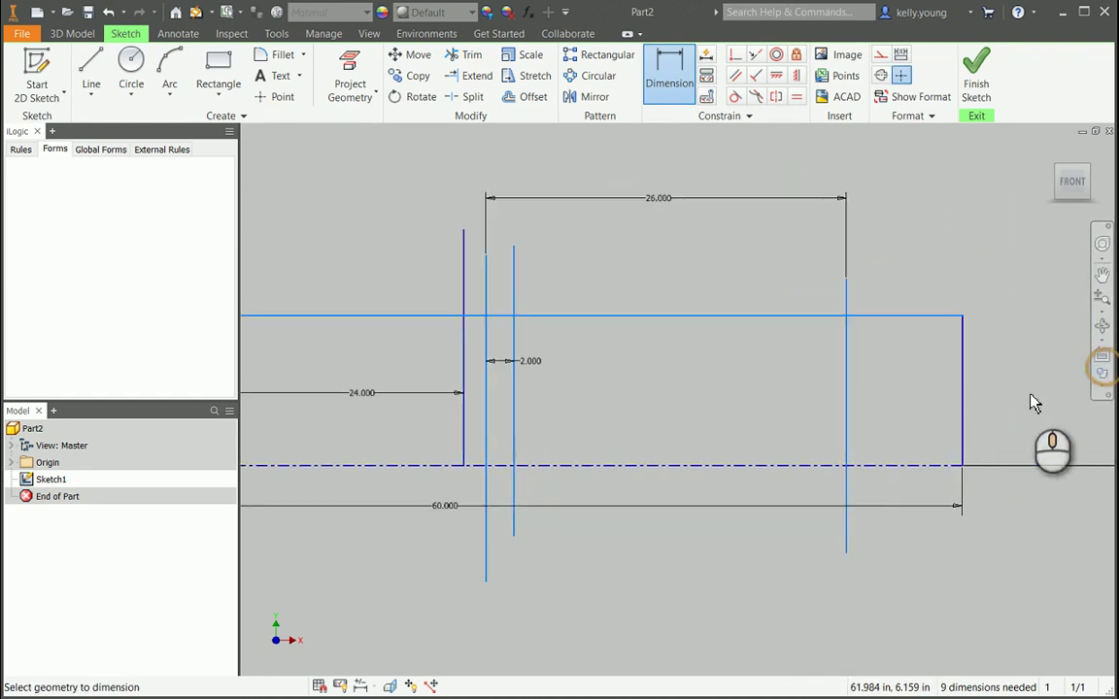
click(846, 390)
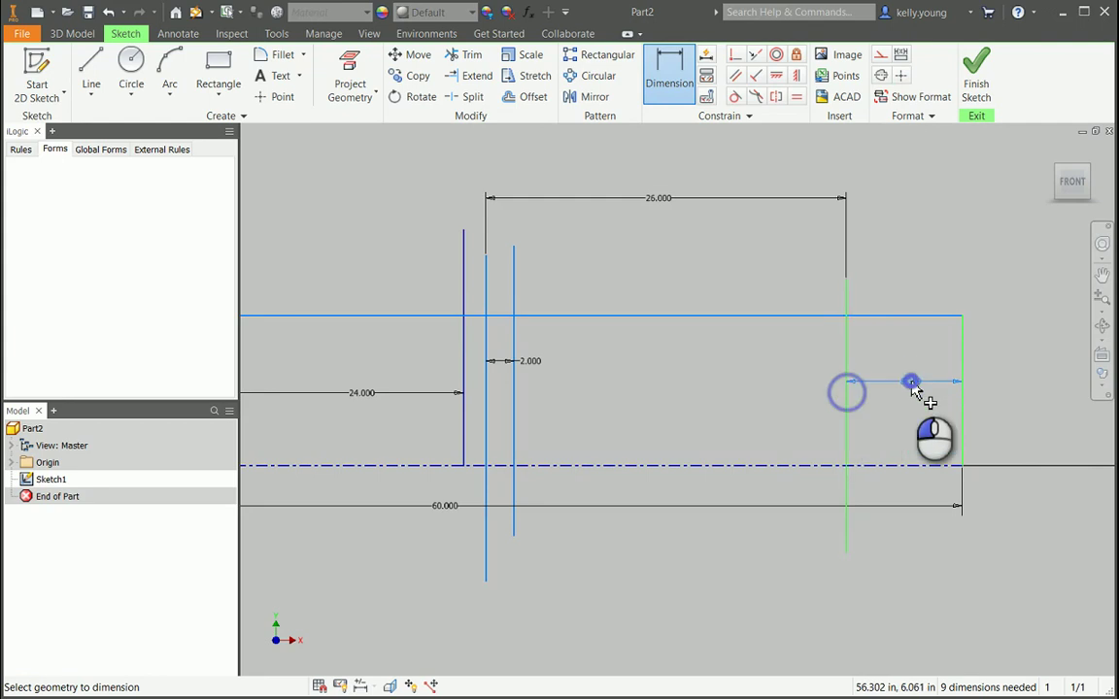
click(912, 384)
text(7)
key(Return)
middle_drag(872, 419, 930, 407)
key(Escape)
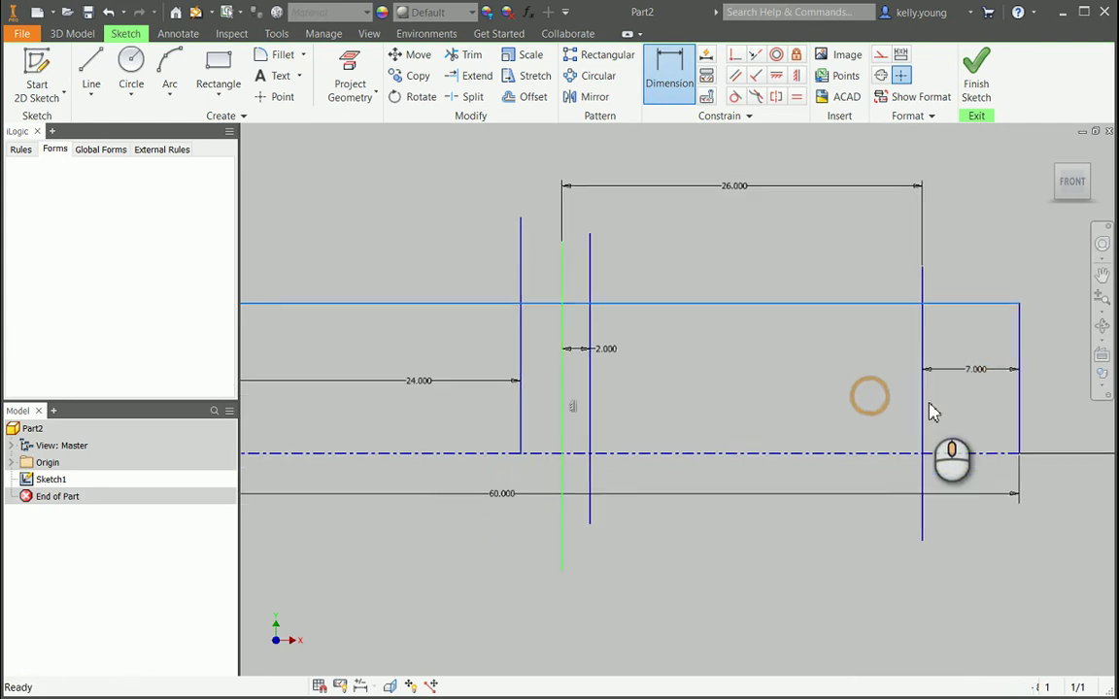
Step: Trim the overhanging parts of the vertical lines below the centerline and above the profile's upper edge
key(x)
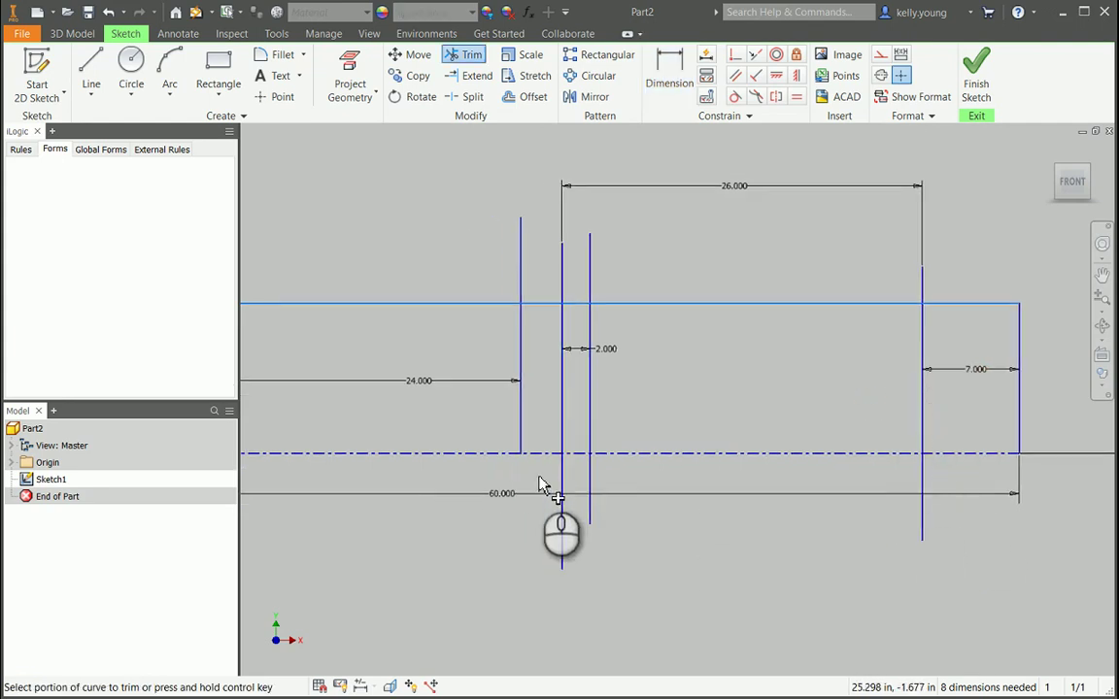
drag(537, 476, 661, 499)
drag(944, 482, 874, 509)
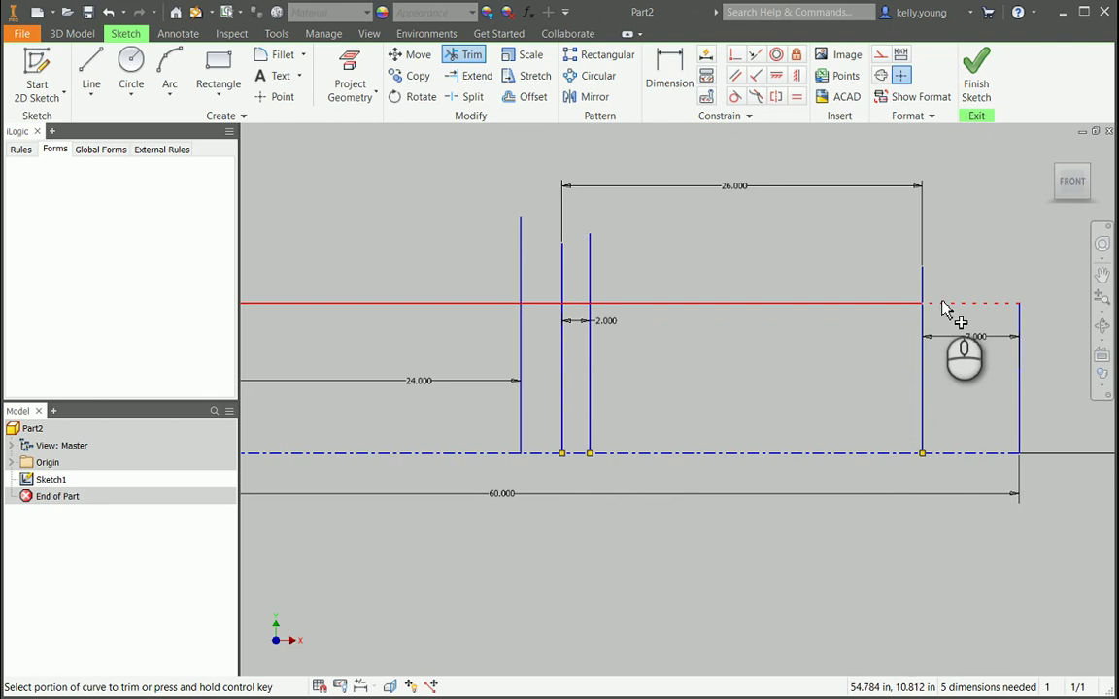
mouse_move(942, 308)
mouse_down()
mouse_move(861, 292)
mouse_move(416, 267)
mouse_move(607, 273)
mouse_up()
middle_drag(604, 275, 812, 274)
mouse_move(826, 334)
middle_down()
mouse_move(747, 369)
mouse_move(661, 358)
mouse_move(765, 368)
middle_up()
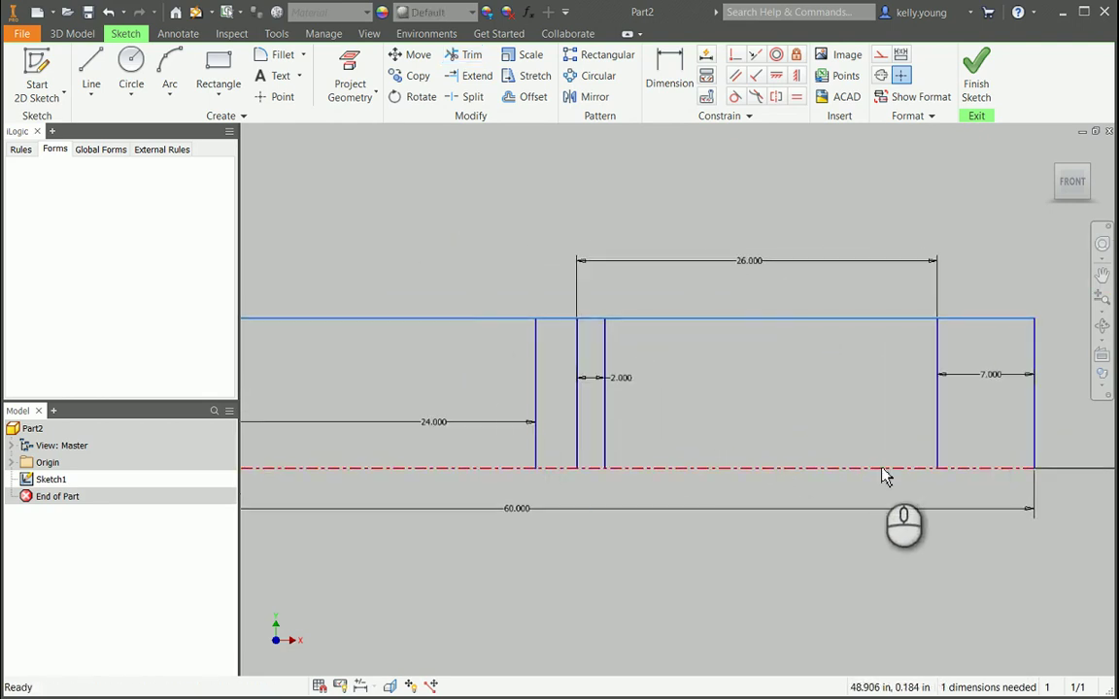
Step: Dimension the profile's upper edge from the centerline as a 60 in diameter
middle_drag(834, 451, 854, 439)
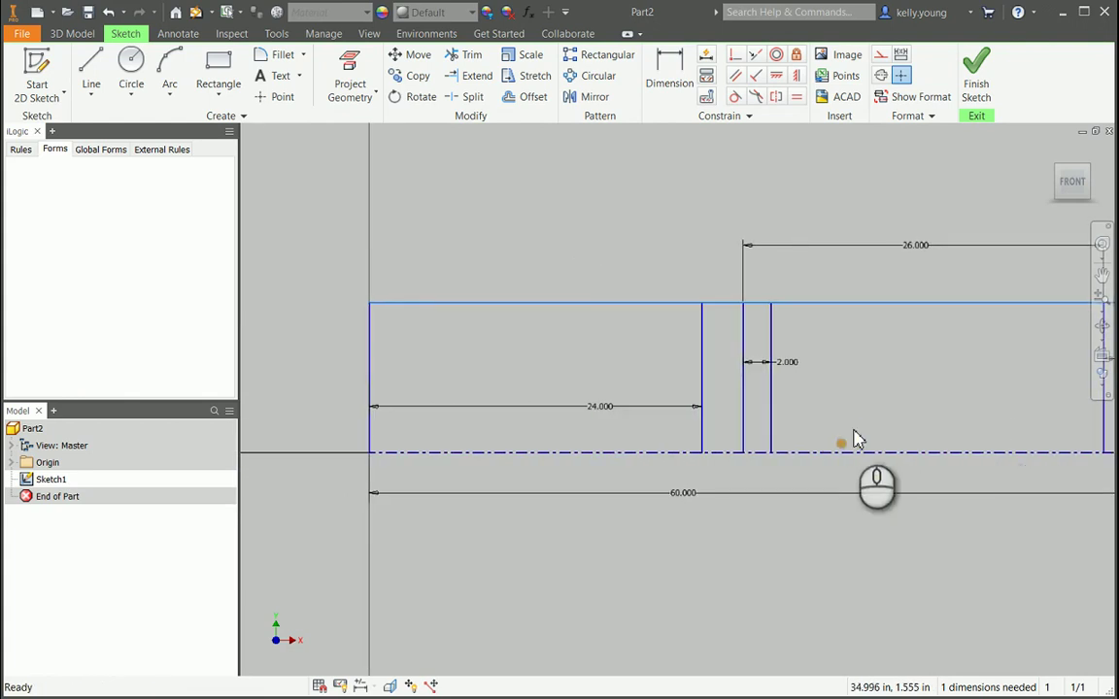
key(d)
click(482, 452)
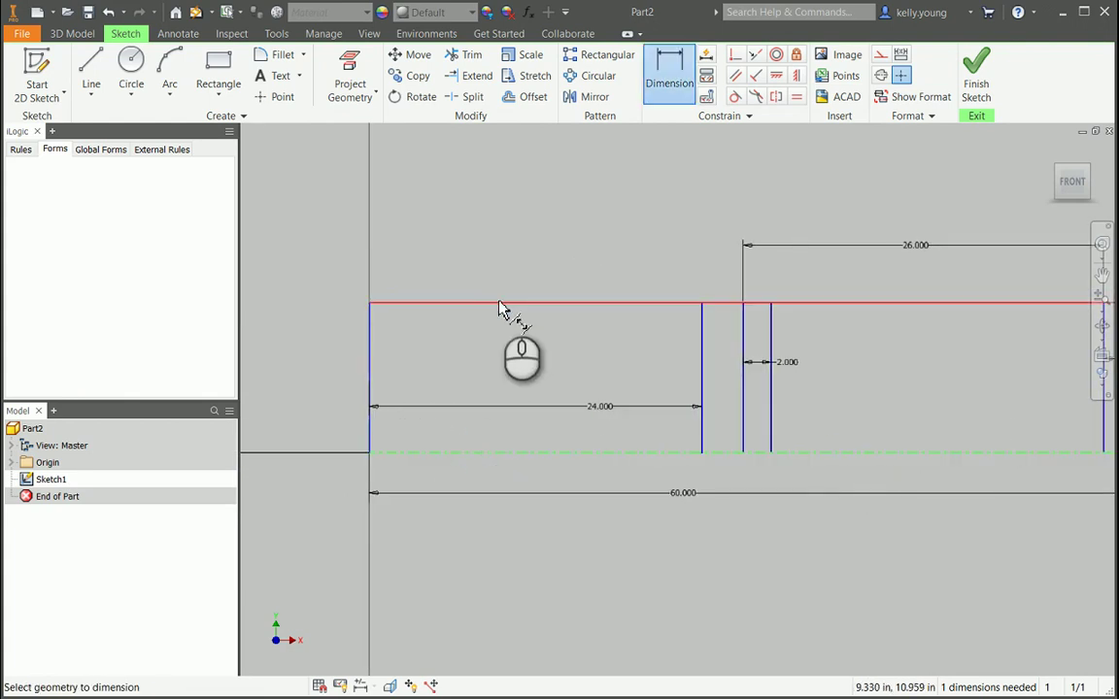
click(499, 305)
click(308, 393)
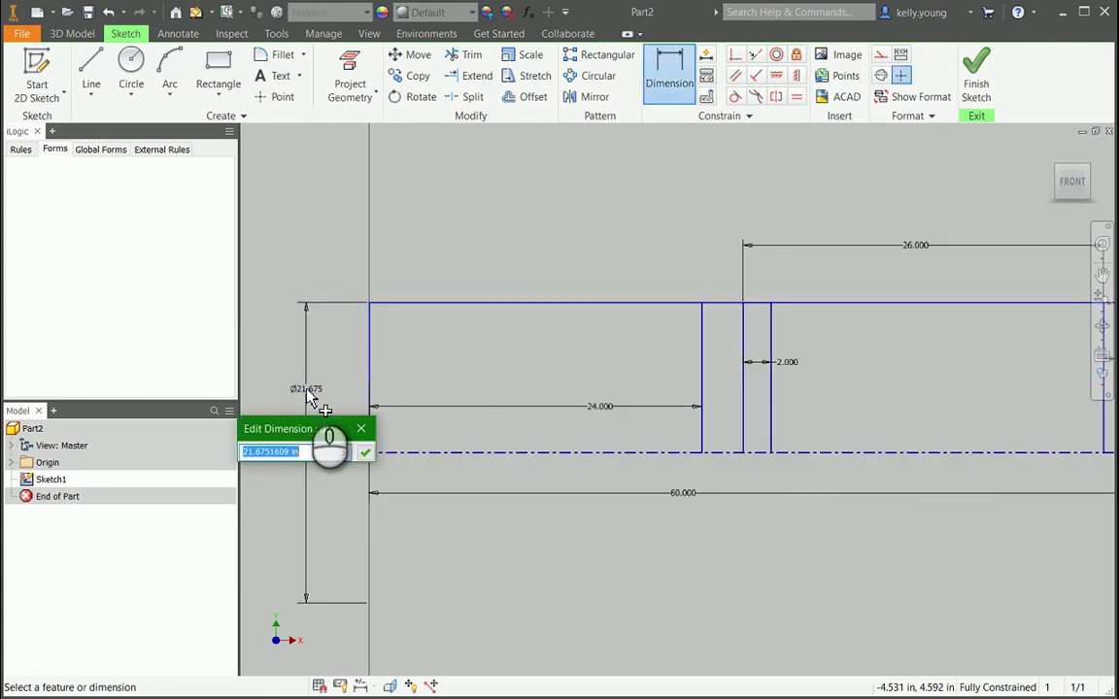
text(60)
key(Return)
Step: Draw horizontal lines across the 24 in section and between the third and last vertical lines, midway up the profile
scroll(607, 457, down, 5)
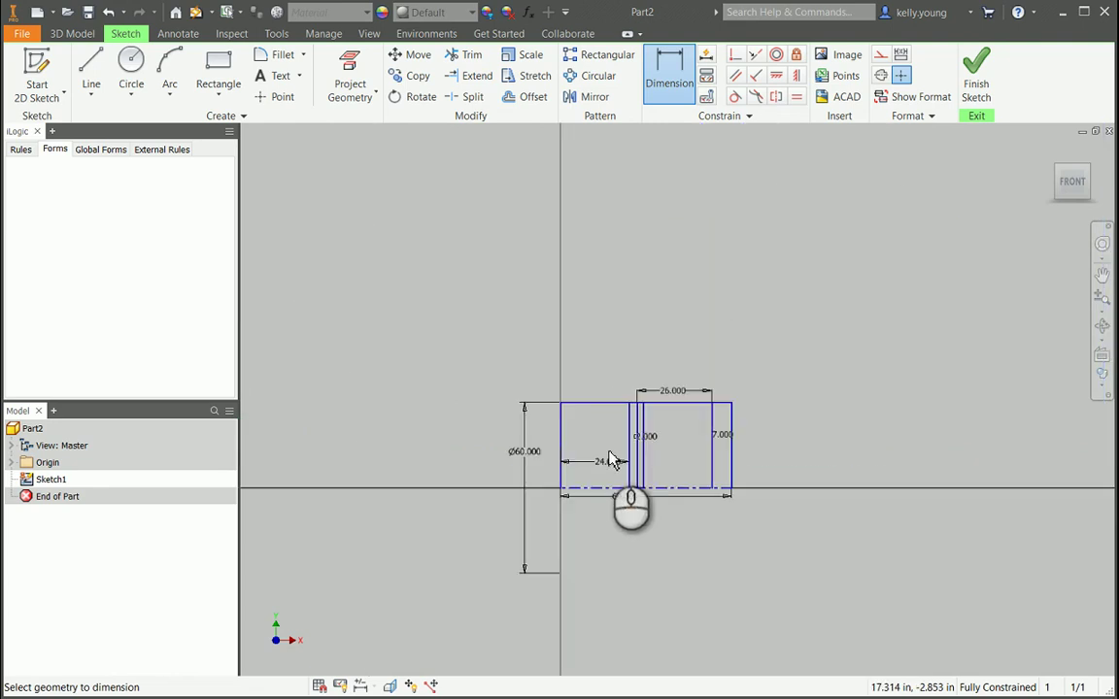
scroll(604, 456, up, 1)
mouse_move(604, 456)
middle_down()
mouse_move(599, 369)
mouse_move(583, 442)
middle_up()
scroll(599, 369, up, 1)
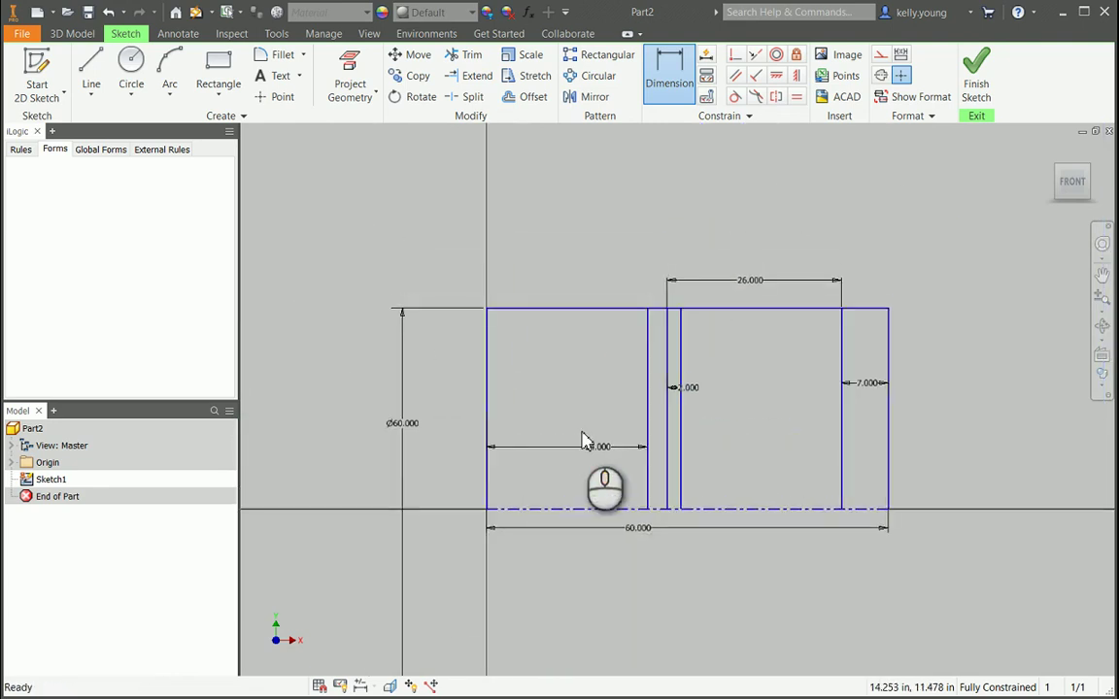
key(l)
click(483, 424)
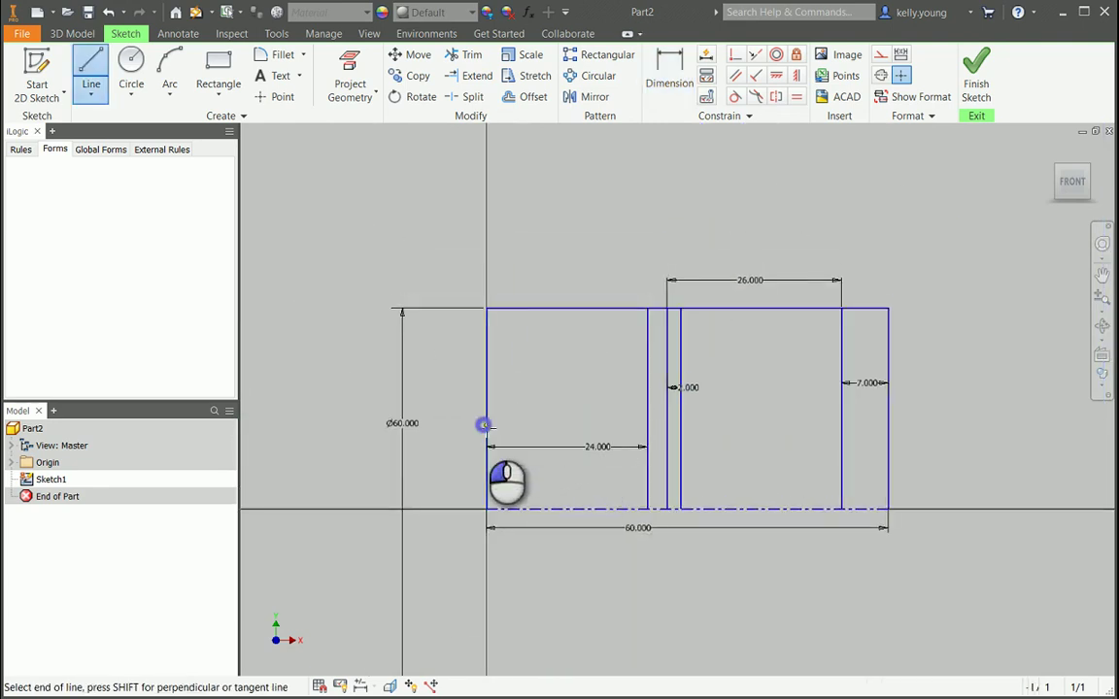
click(648, 424)
key(Escape)
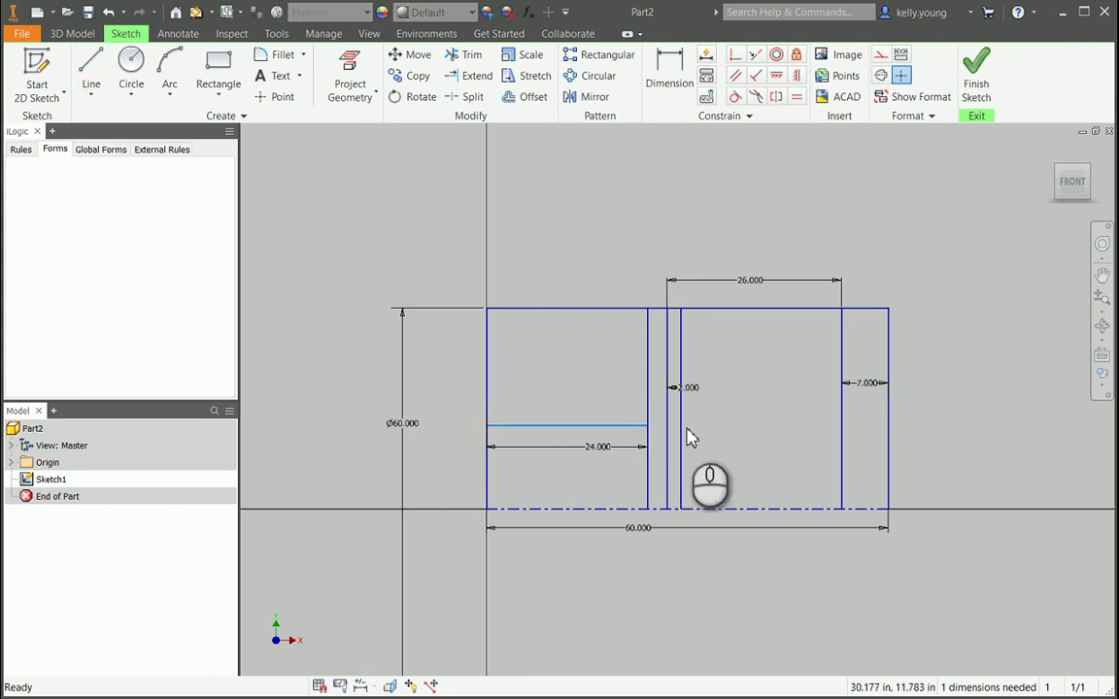
key(l)
click(680, 425)
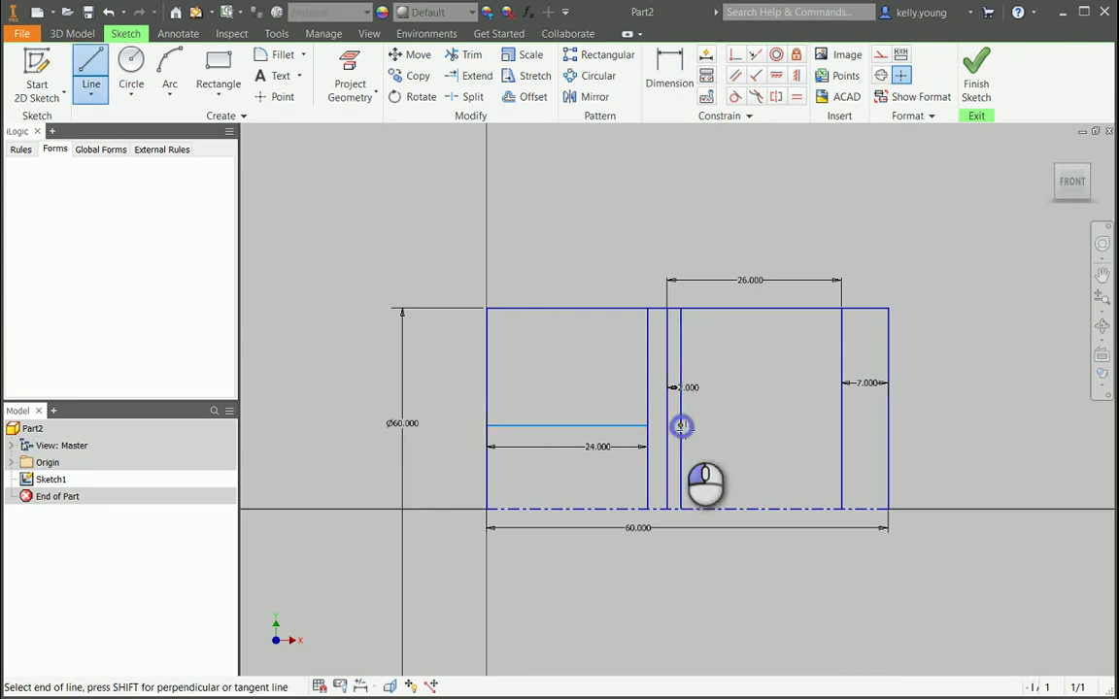
double_click(843, 425)
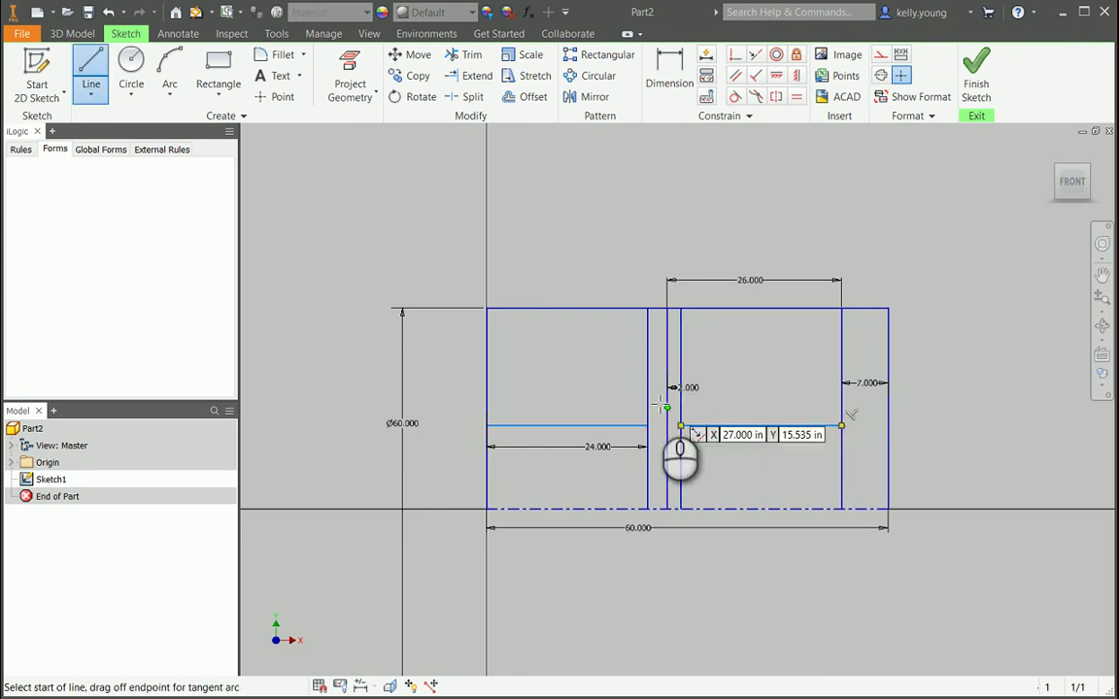
Step: Draw a 3 in horizontal line between the first and second vertical lines, plus a slanted line rising from its end past the third vertical line
scroll(670, 456, up, 3)
click(638, 409)
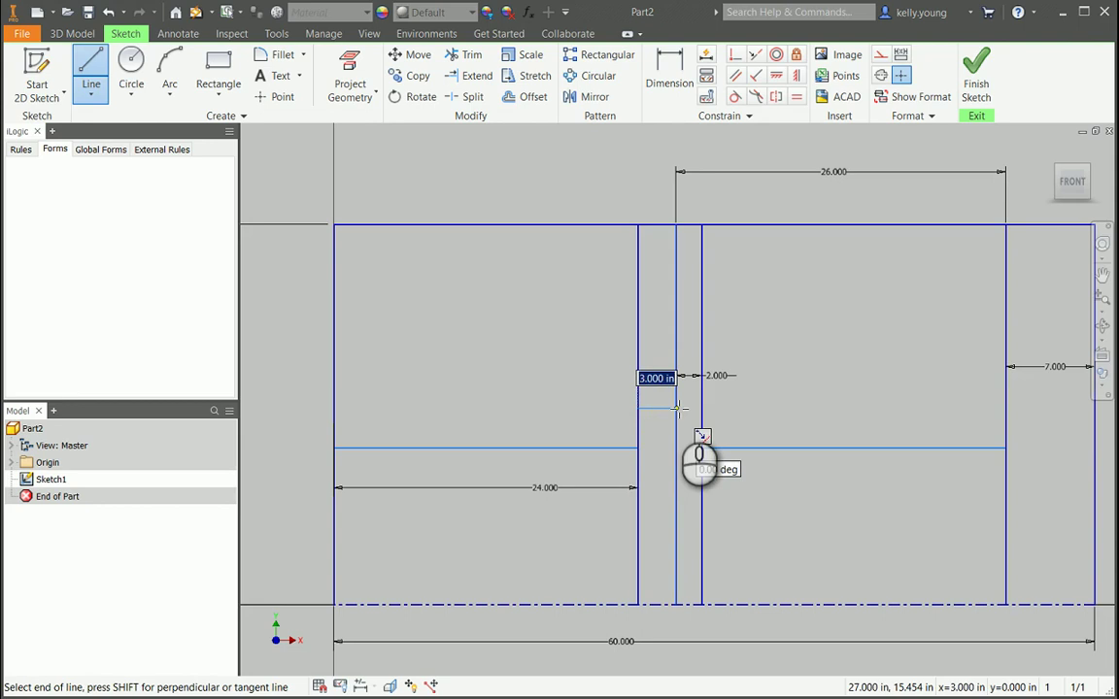
double_click(677, 409)
click(676, 409)
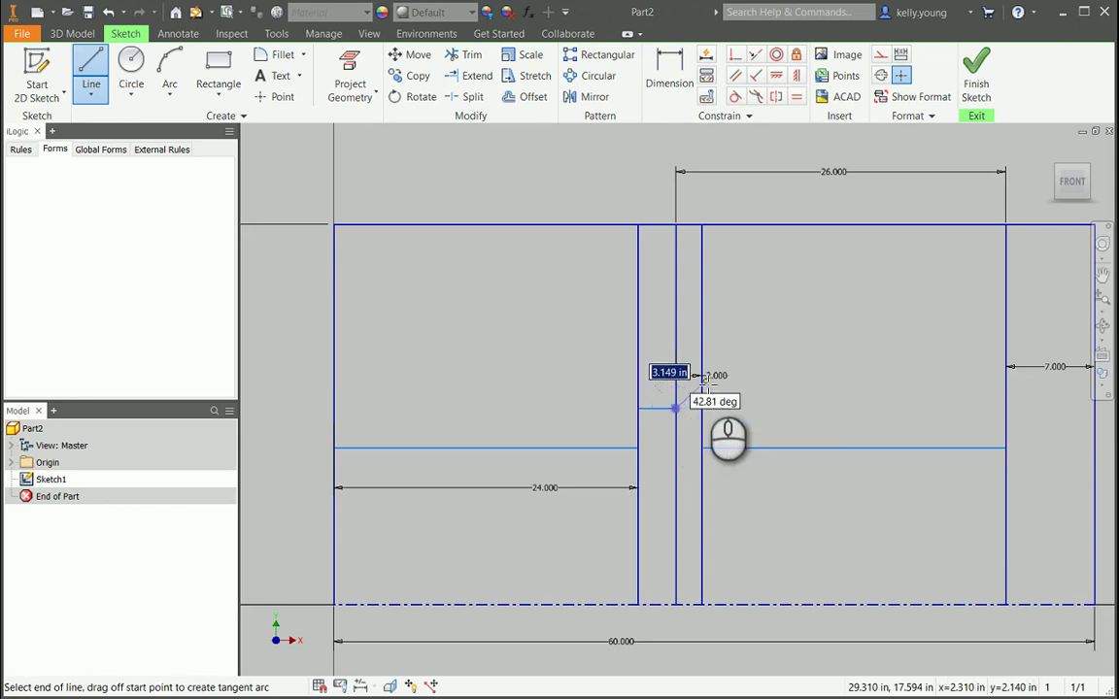
click(743, 325)
key(Escape)
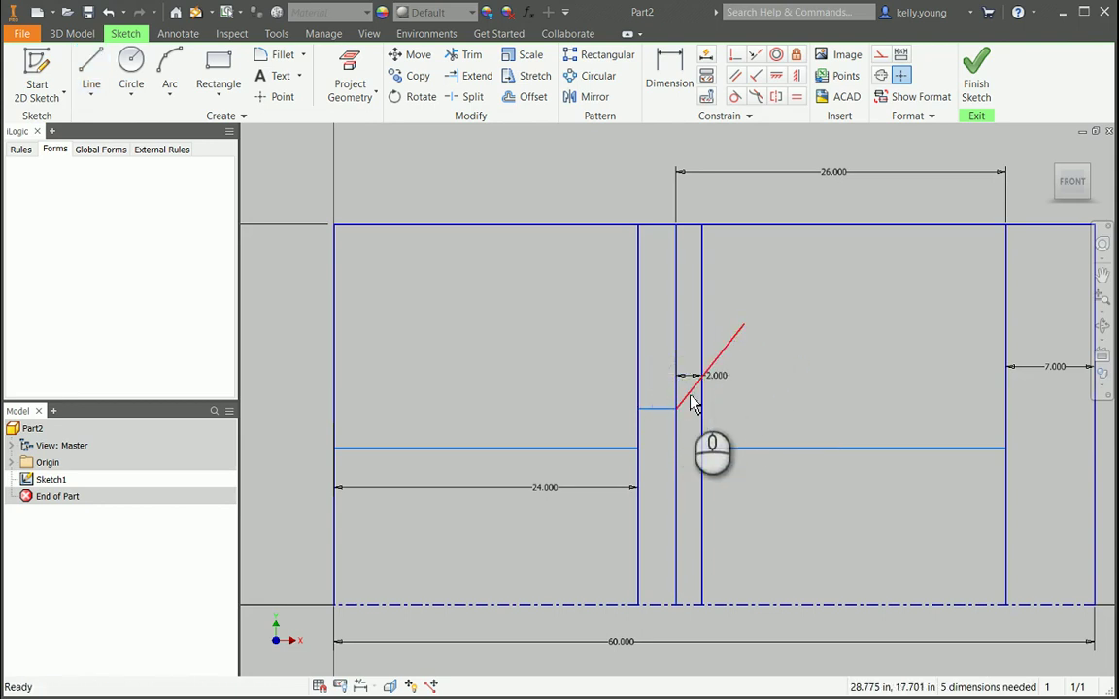
Step: Dimension the slanted line at 45 degrees to the second vertical line and trim its overhang beyond the third vertical line
key(d)
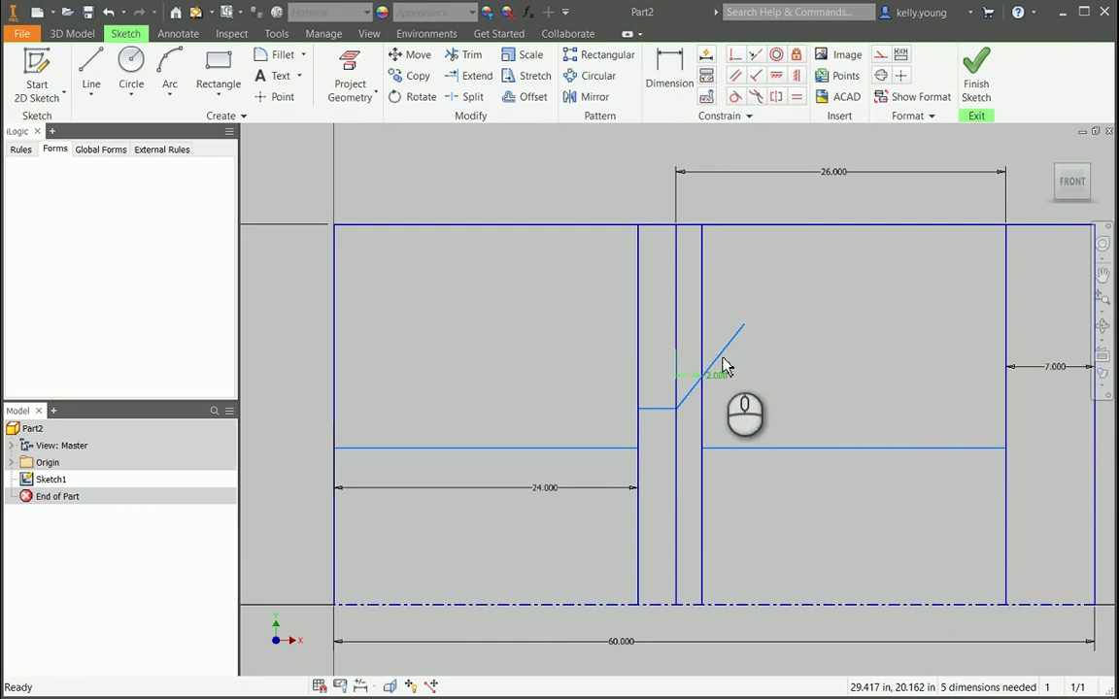
click(677, 316)
click(727, 357)
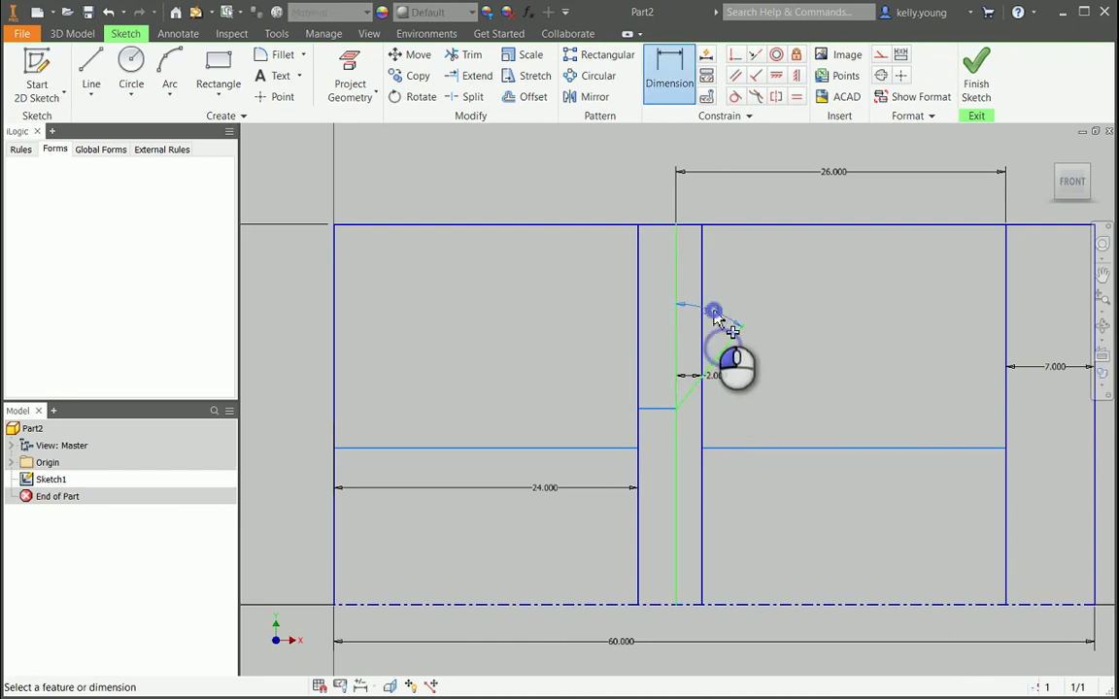
click(719, 320)
text(45)
key(Return)
key(x)
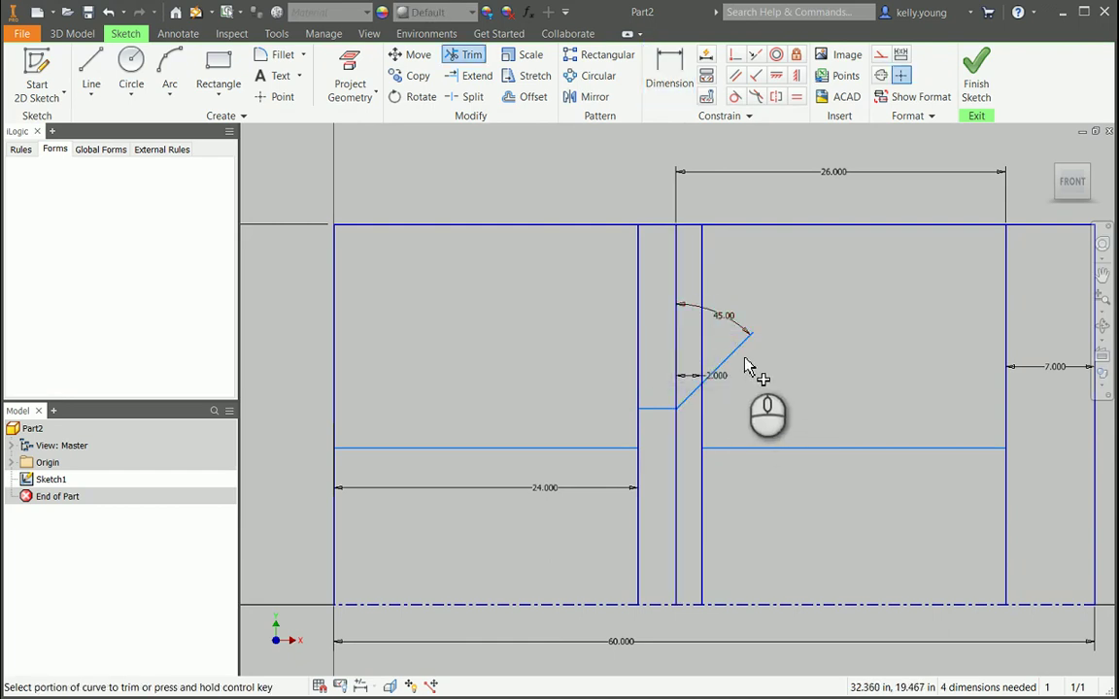
click(738, 352)
key(Escape)
Step: Draw a horizontal line across the 7 in end section and trim its overhangs at both sides of the section
mouse_move(712, 472)
middle_down()
mouse_move(712, 519)
mouse_move(653, 511)
middle_up()
middle_drag(961, 481, 919, 485)
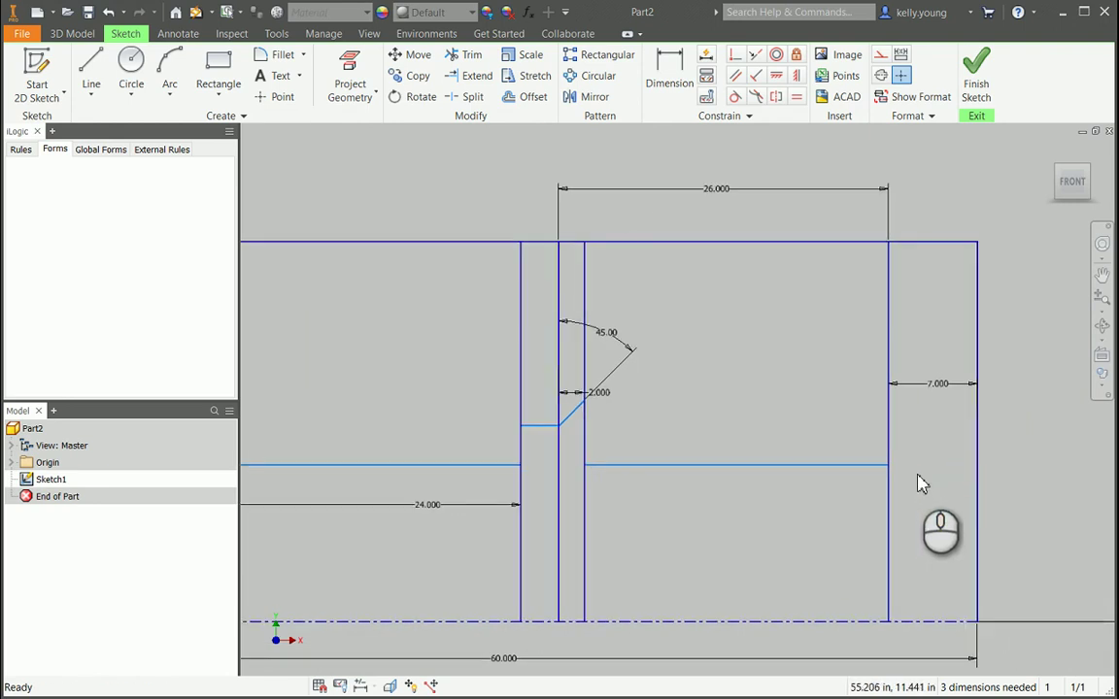
key(l)
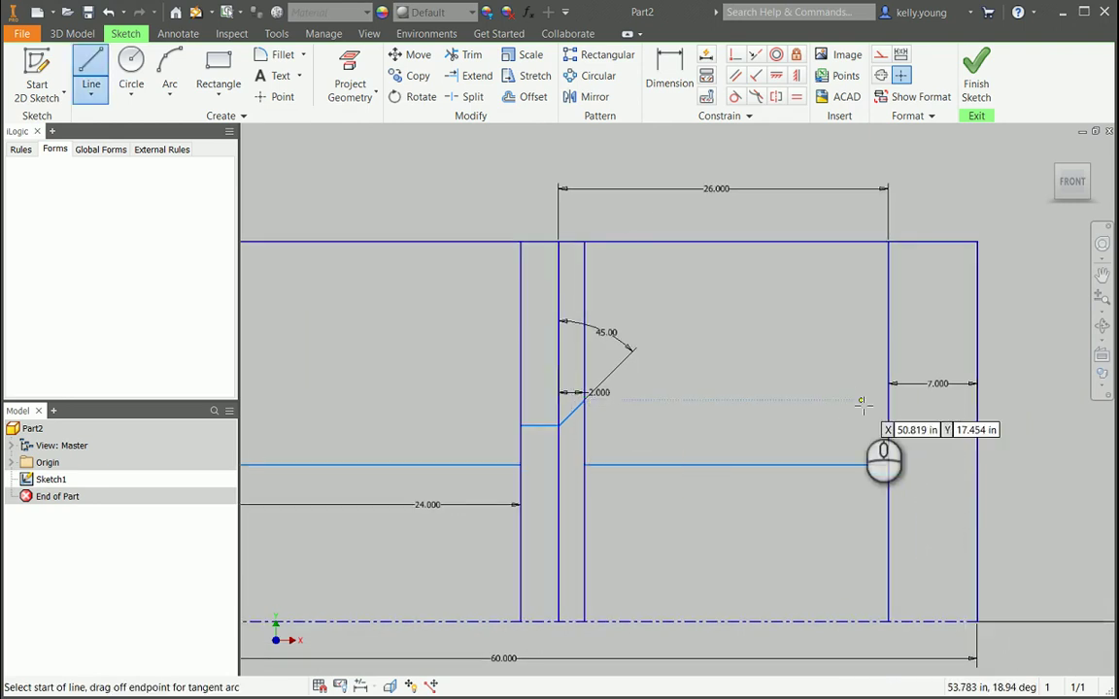
click(861, 400)
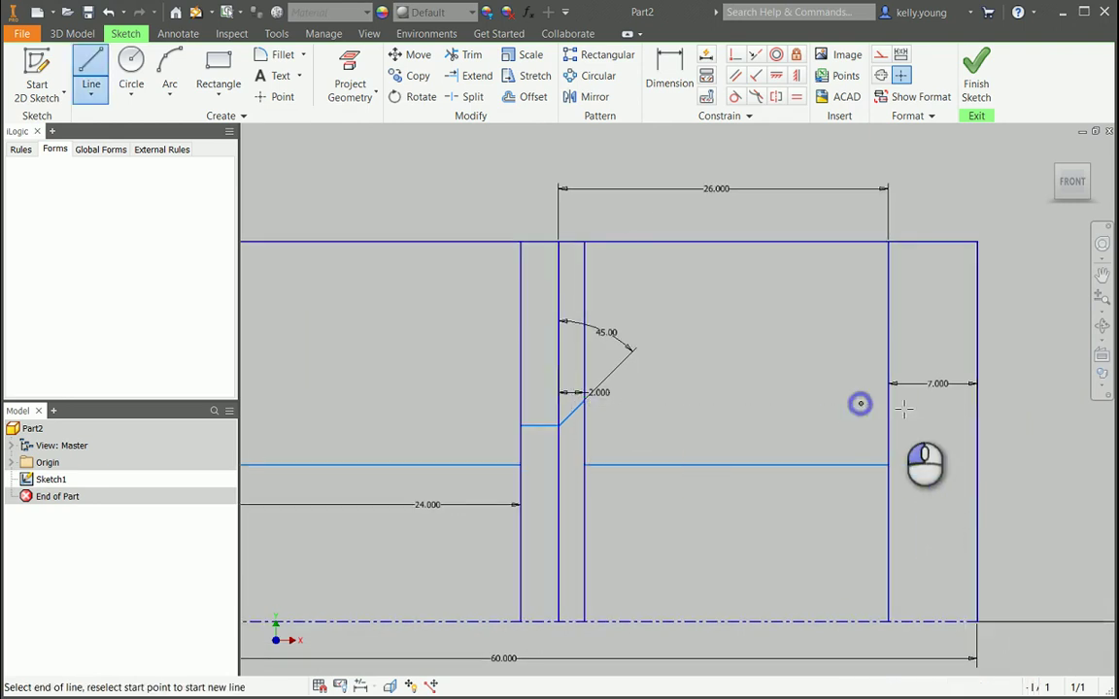
click(1032, 403)
key(Escape)
click(1014, 384)
click(876, 388)
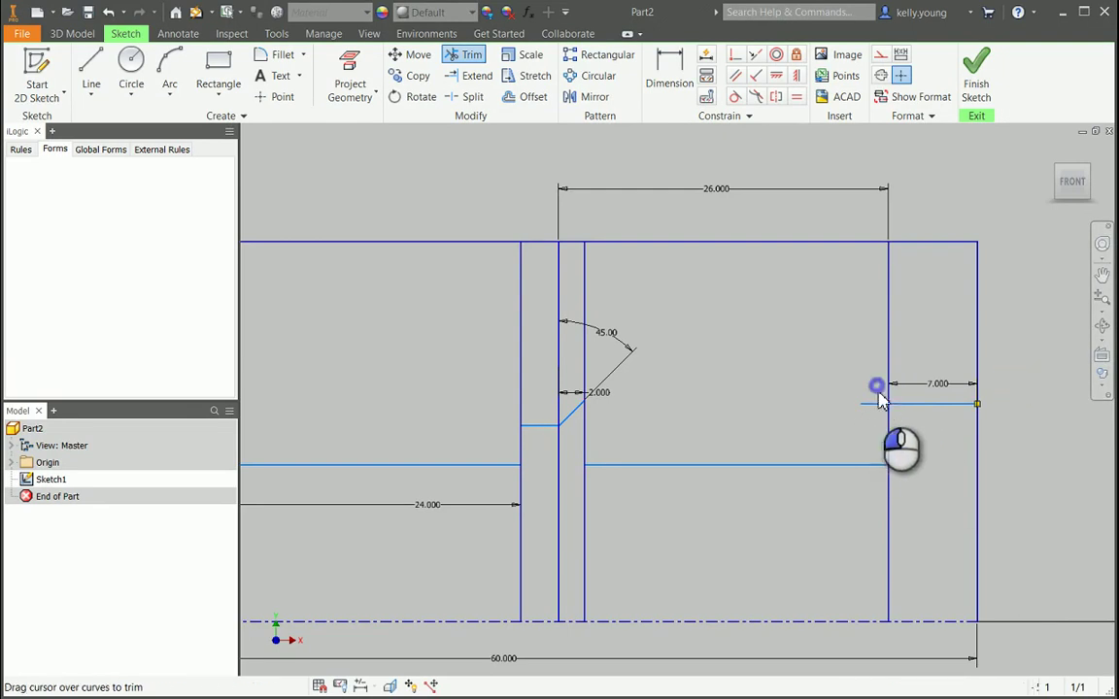
Step: Dimension the horizontal line in the 7 in end section from the centerline as a 30 in diameter
middle_drag(953, 498, 973, 492)
key(d)
click(962, 399)
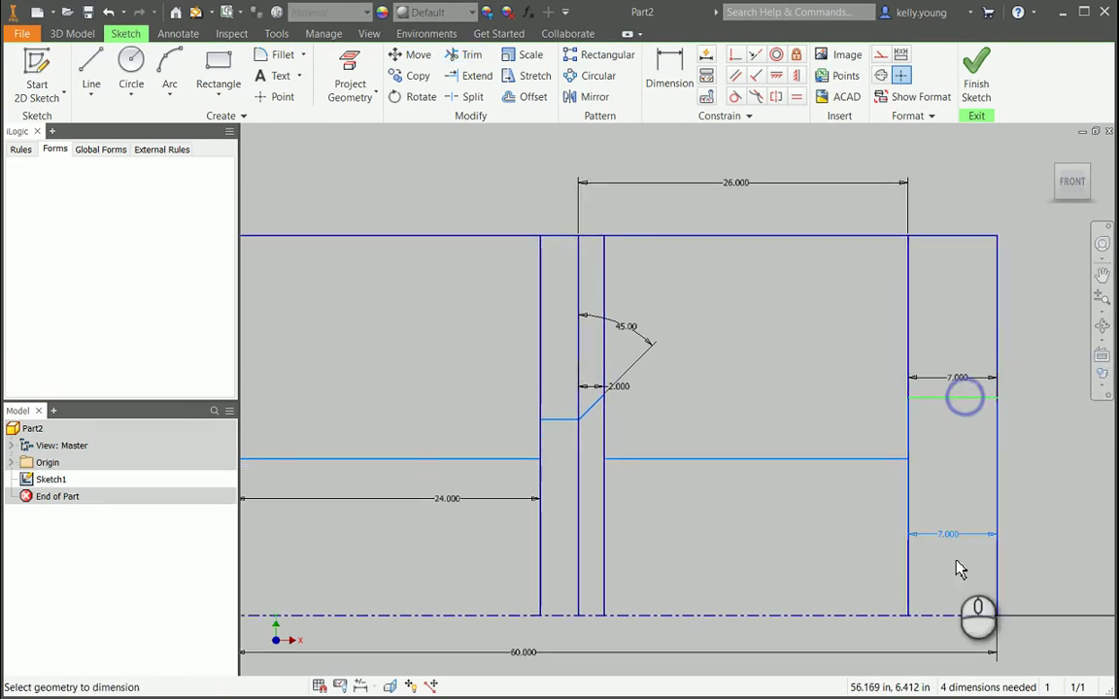
click(957, 615)
click(957, 550)
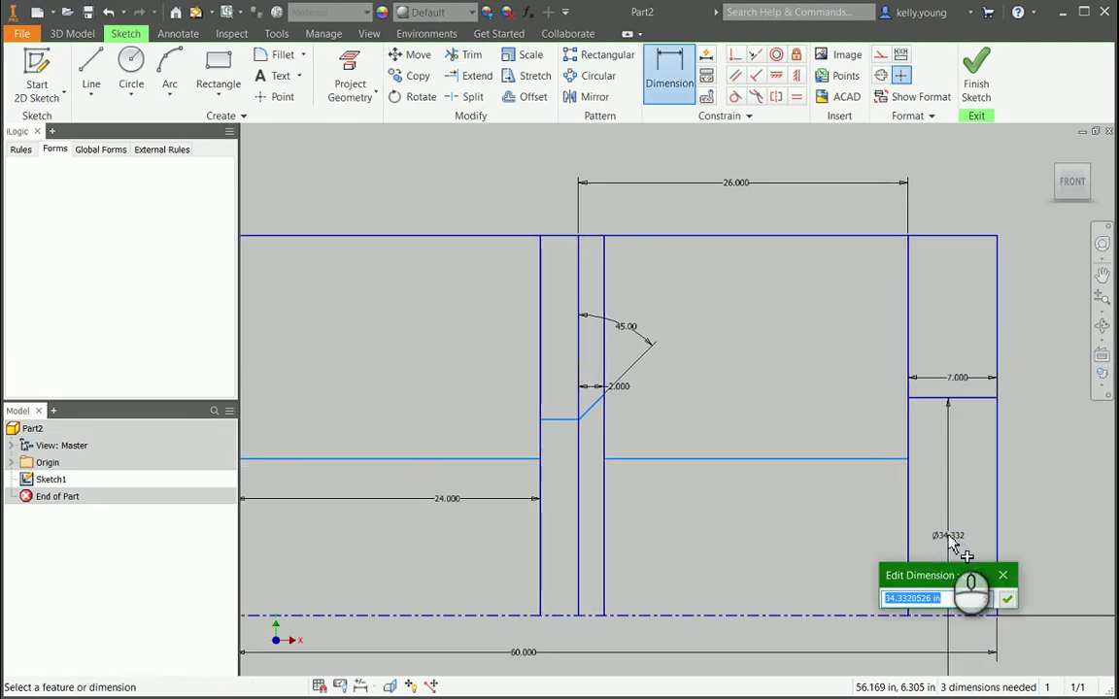
text(30)
key(Return)
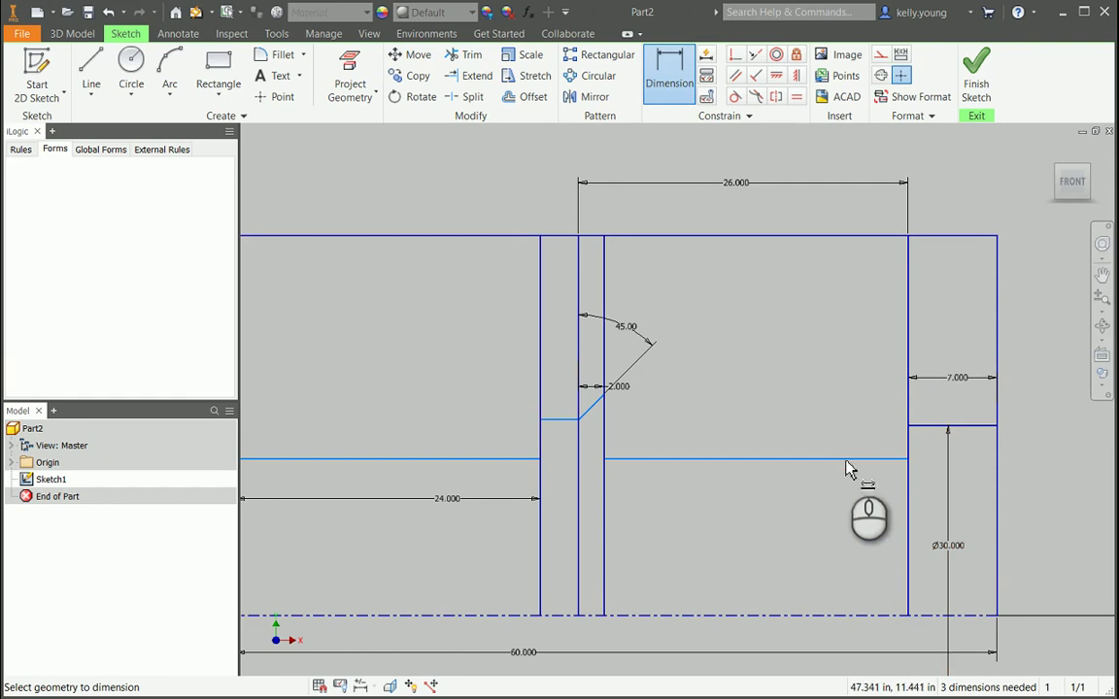
Step: Dimension the horizontal line between the third and last vertical lines from the centerline as a 24 in diameter
click(844, 463)
click(794, 616)
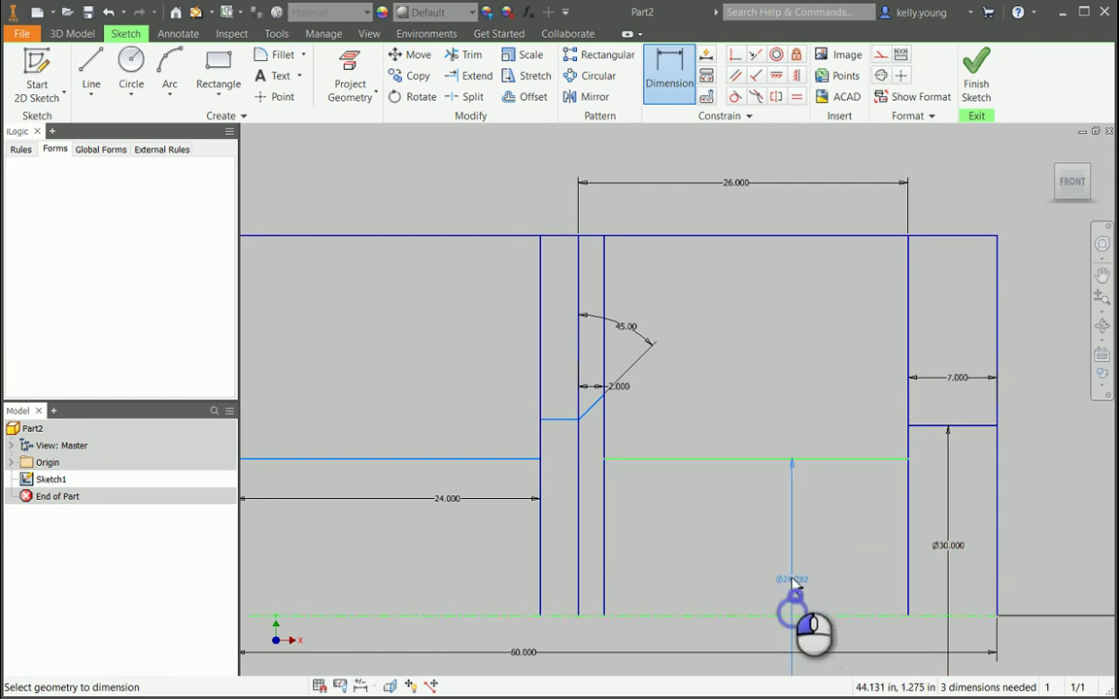
click(791, 583)
text(24)
key(Return)
Step: Dimension the horizontal line in the 24 in long section from the centerline as a 26 in diameter
middle_drag(555, 499, 839, 456)
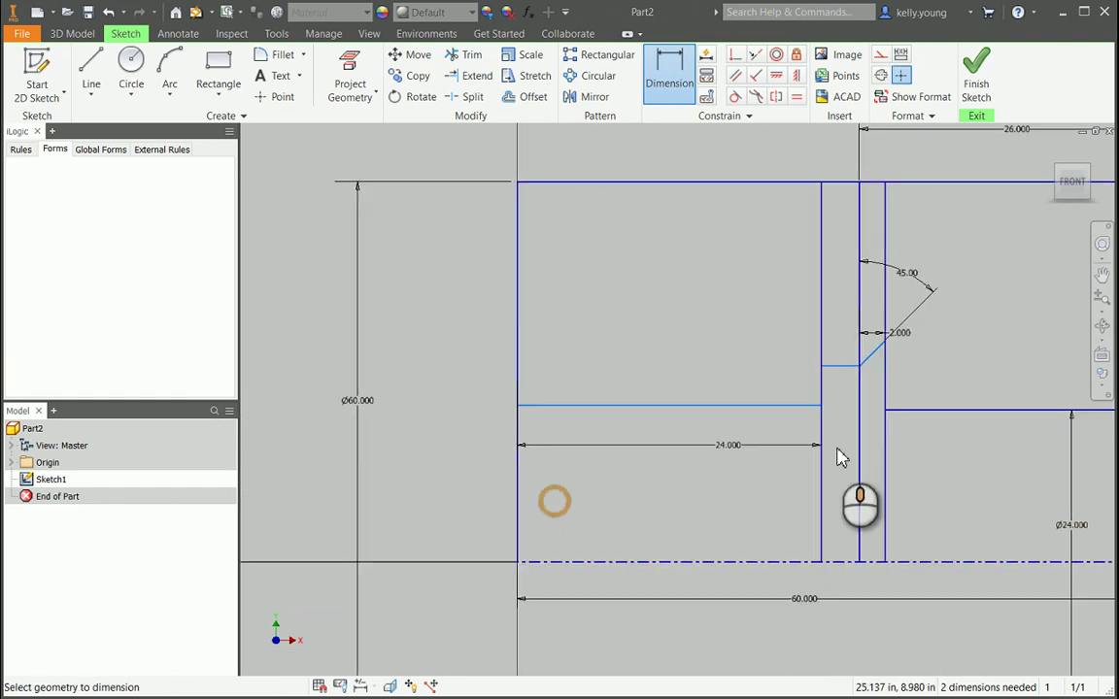
click(703, 405)
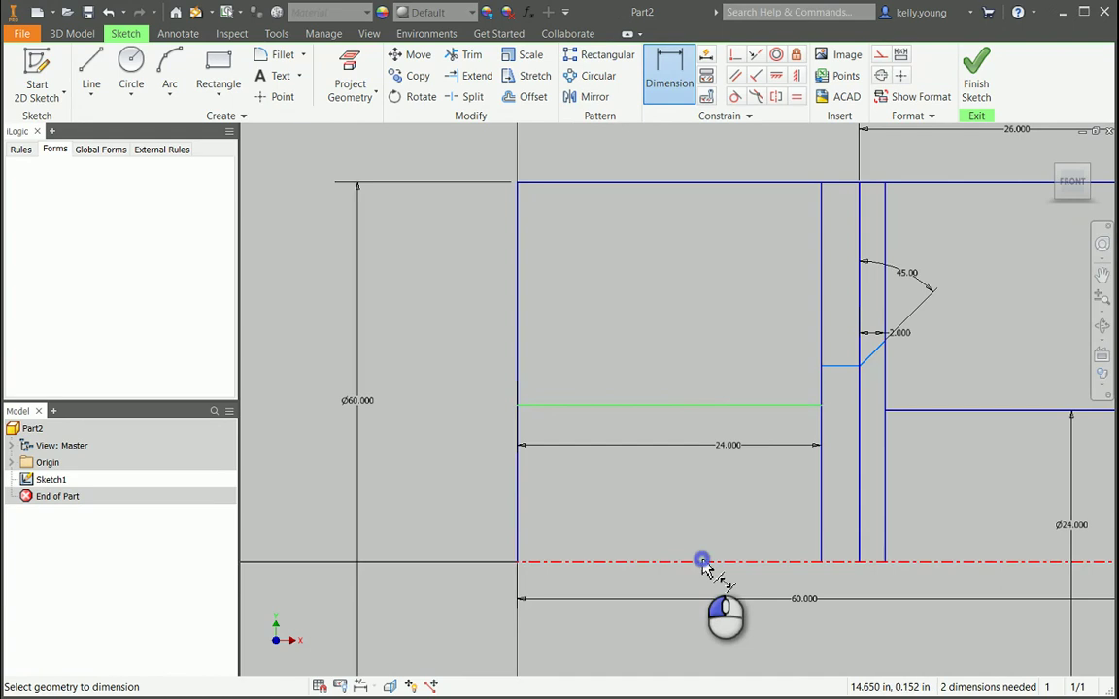
click(703, 563)
click(703, 529)
text(26)
key(Return)
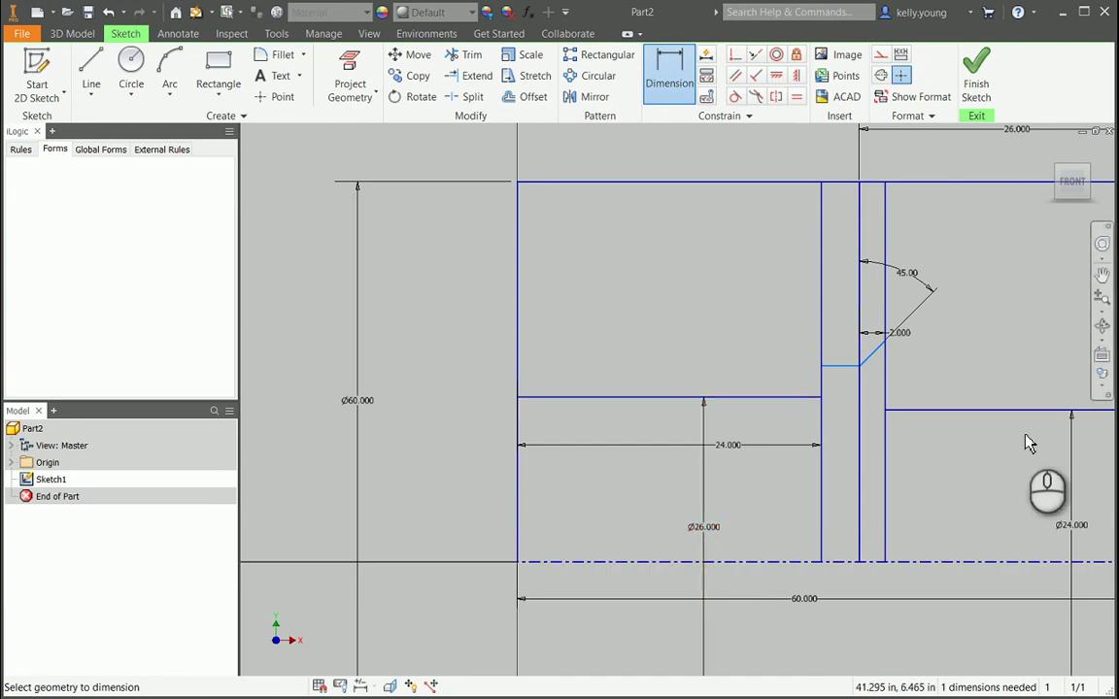
Step: Dimension the short horizontal line between the first and second vertical lines from the centerline as a 30 in diameter
click(847, 367)
click(847, 561)
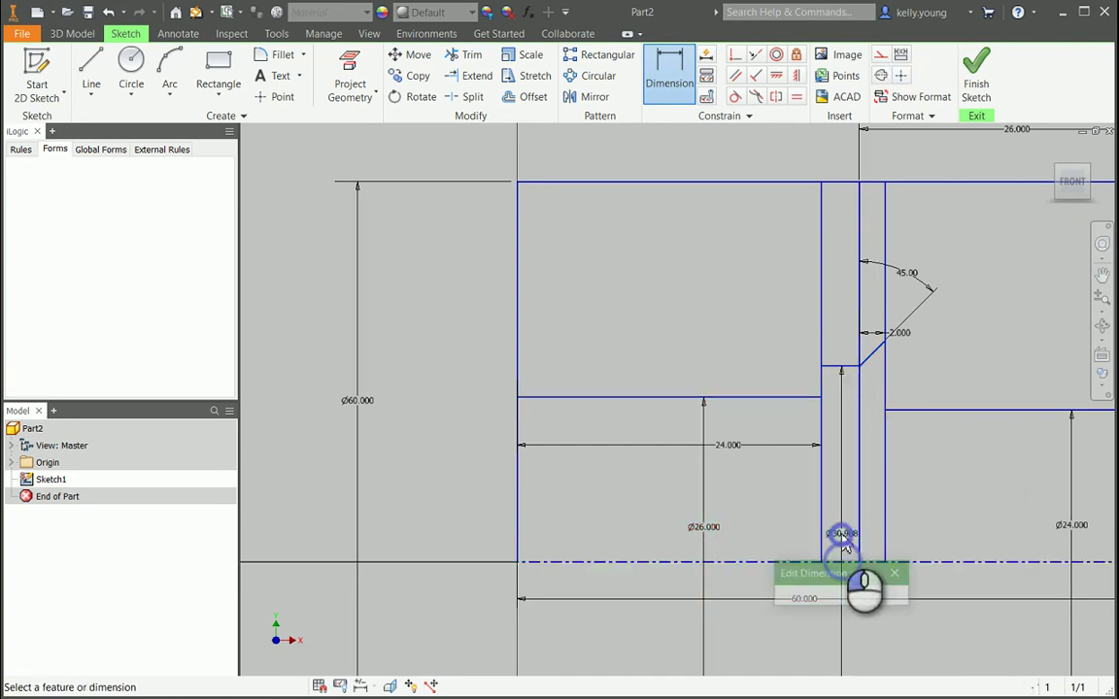
click(845, 544)
text(30)
key(Return)
key(Escape)
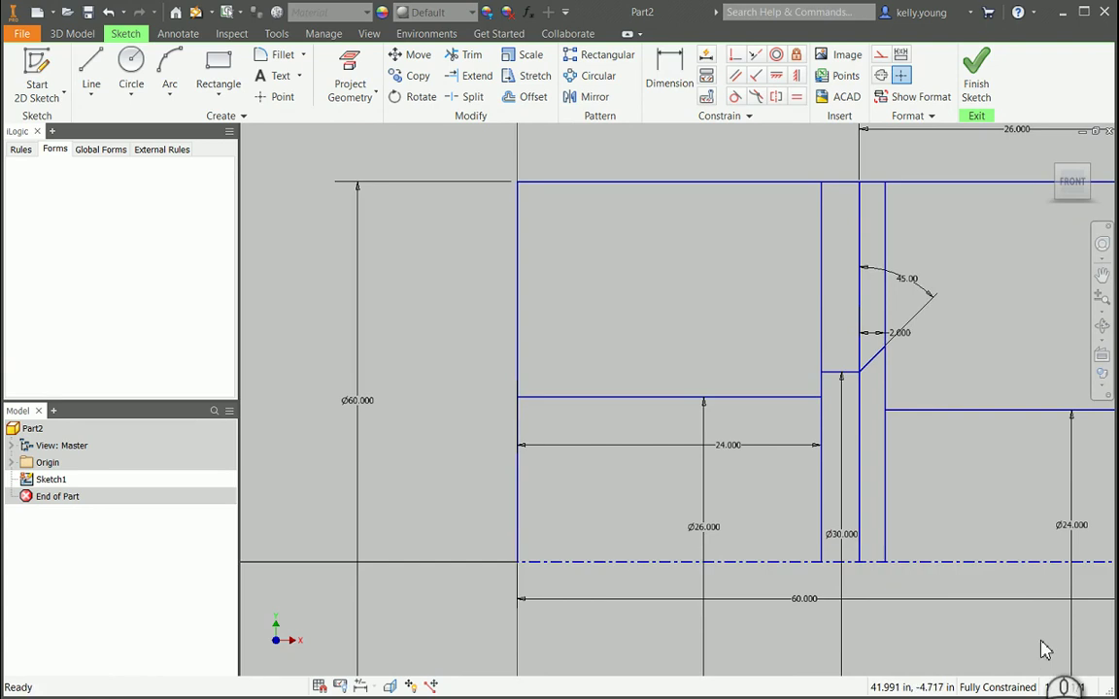
Step: Trim all vertical lines, including both end edges, between the horizontal inner lines and the centerline
scroll(768, 527, down, 4)
scroll(644, 445, up, 4)
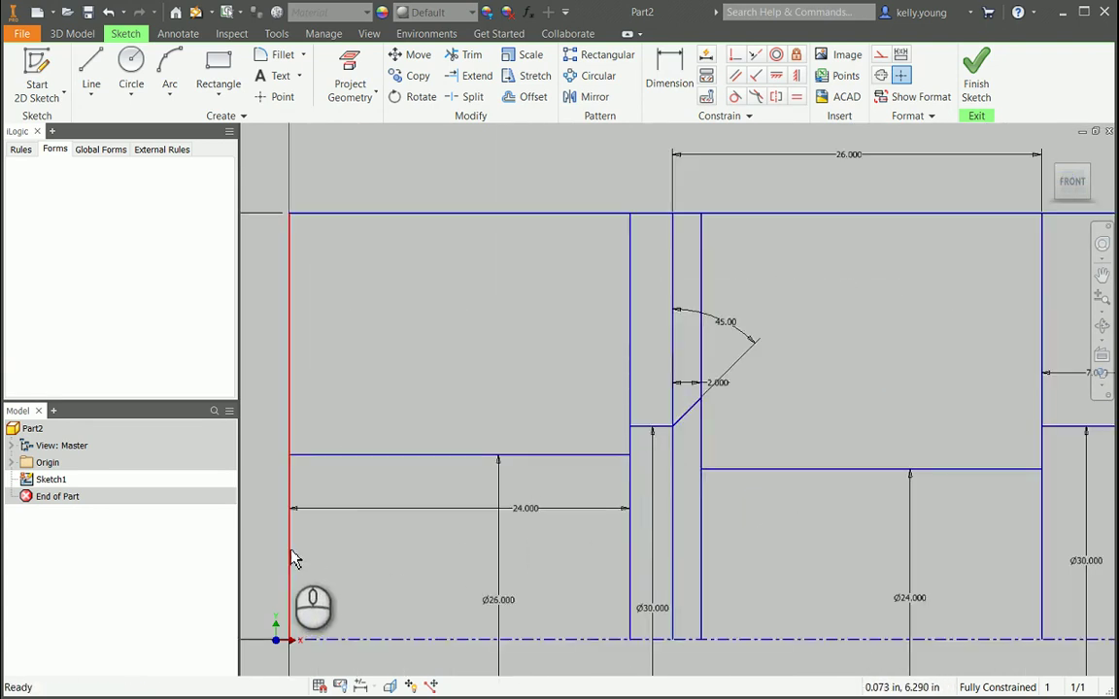
scroll(849, 524, down, 2)
middle_drag(824, 512, 583, 515)
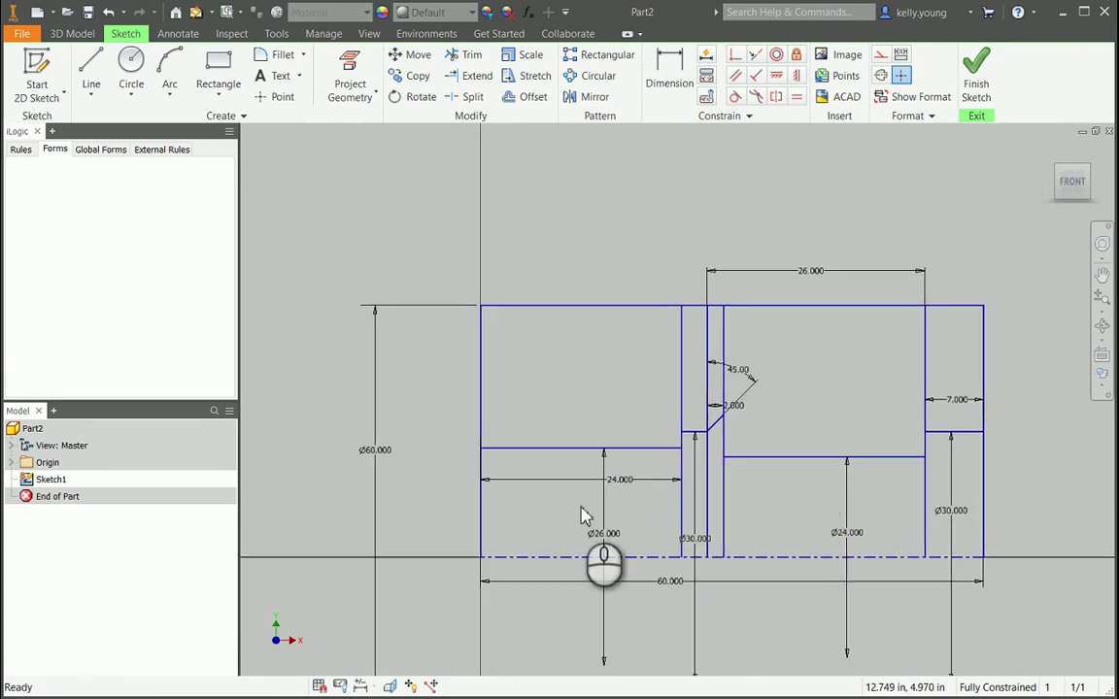
key(x)
drag(450, 512, 1073, 524)
key(Escape)
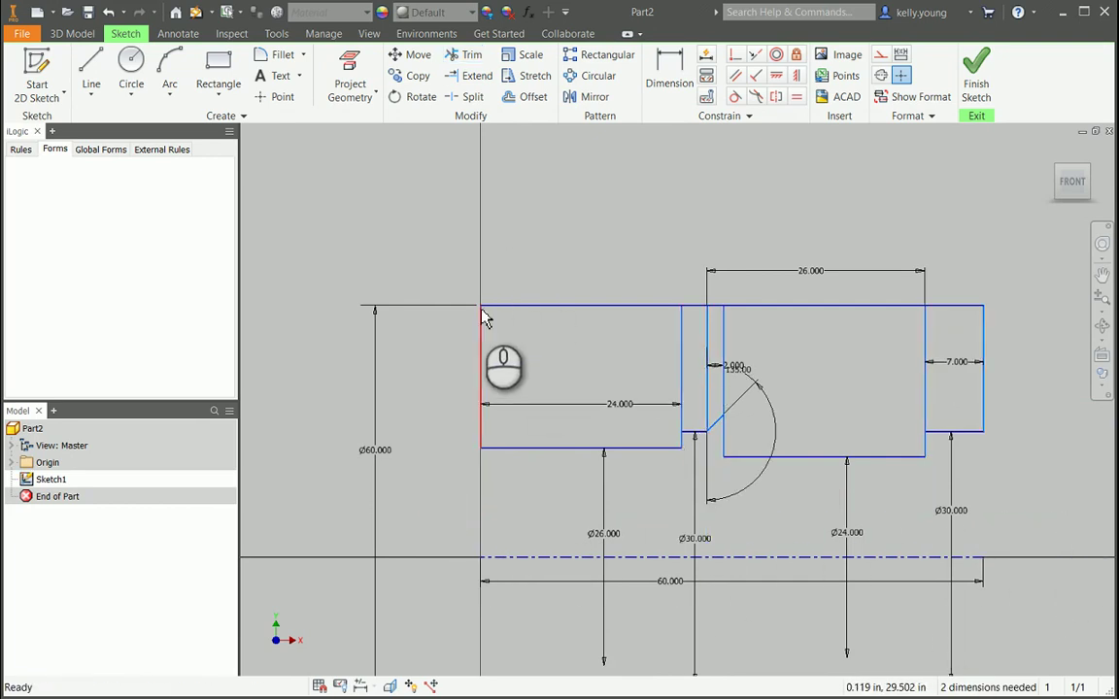
Step: Apply coincident constraints between the profile's two end edges and the corresponding endpoints of the centerline
mouse_move(480, 311)
mouse_down()
mouse_move(574, 339)
mouse_move(618, 398)
mouse_move(642, 399)
mouse_up()
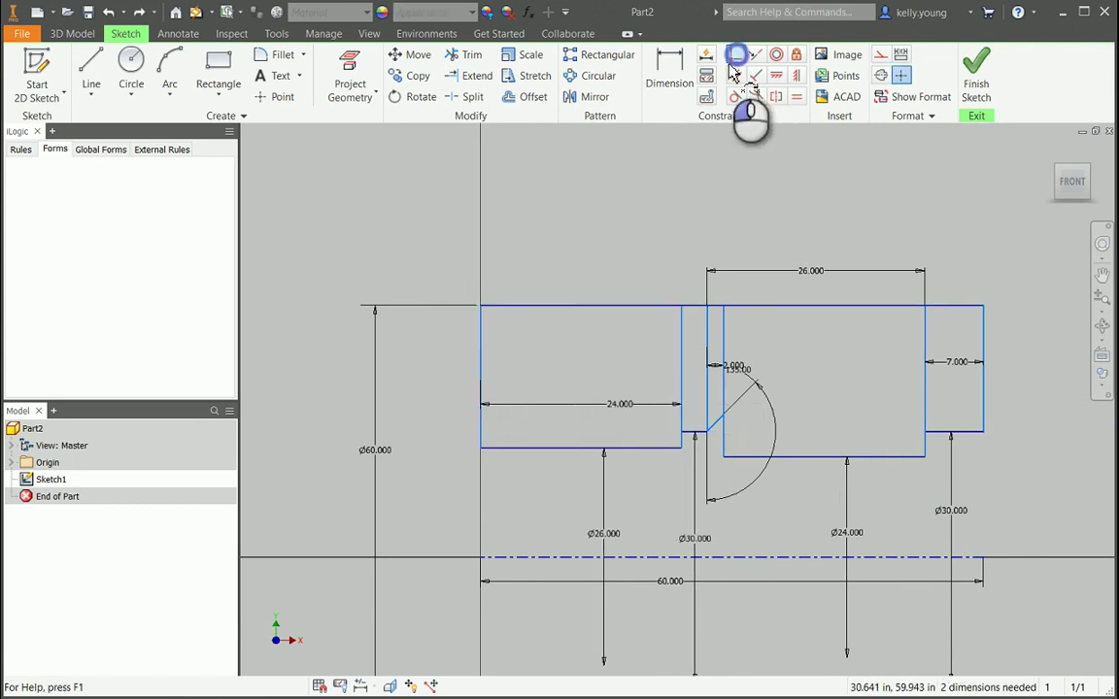
click(479, 340)
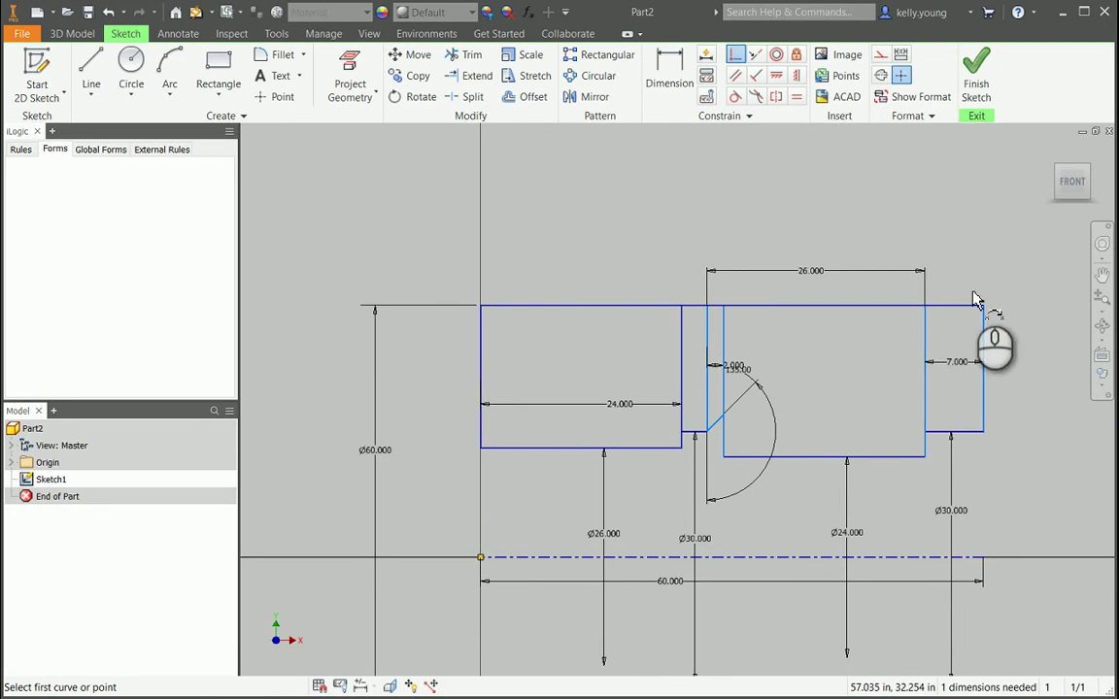
click(983, 335)
click(981, 559)
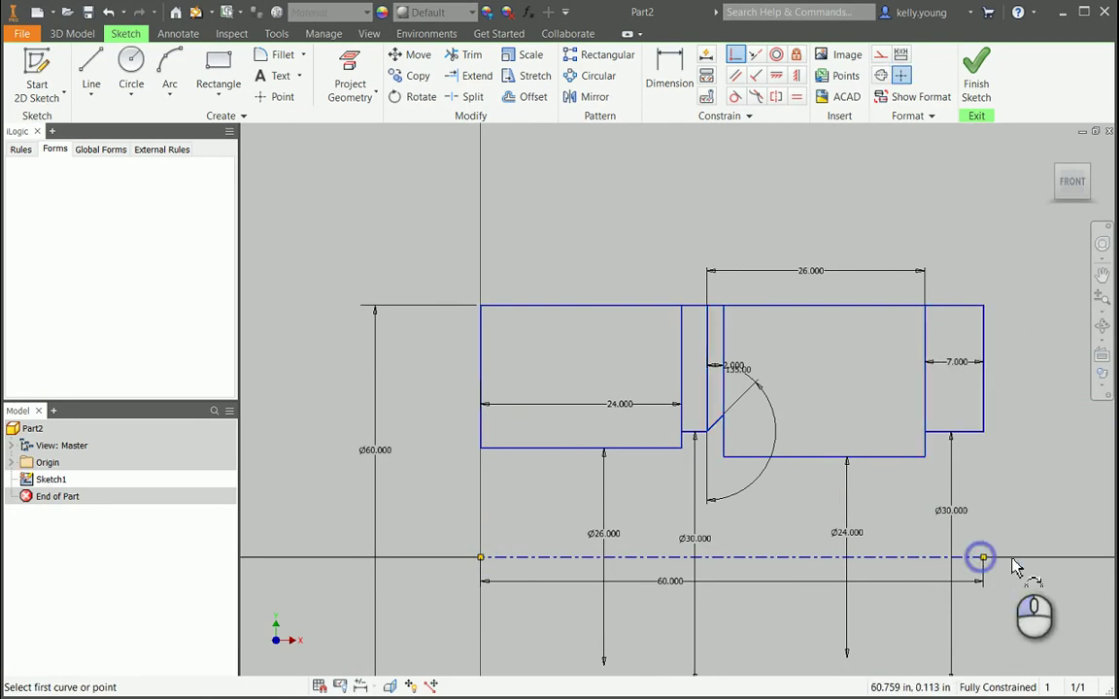
key(Escape)
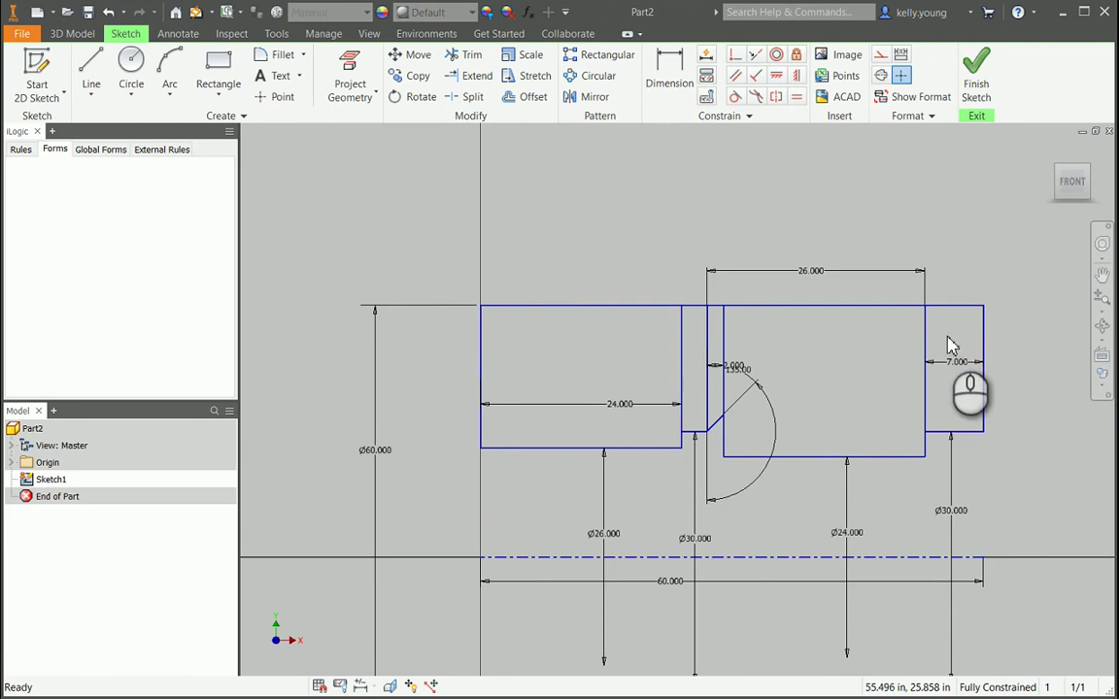
Step: Try trimming the inner vertical lines between the outer edge and the bore steps
drag(955, 342, 630, 347)
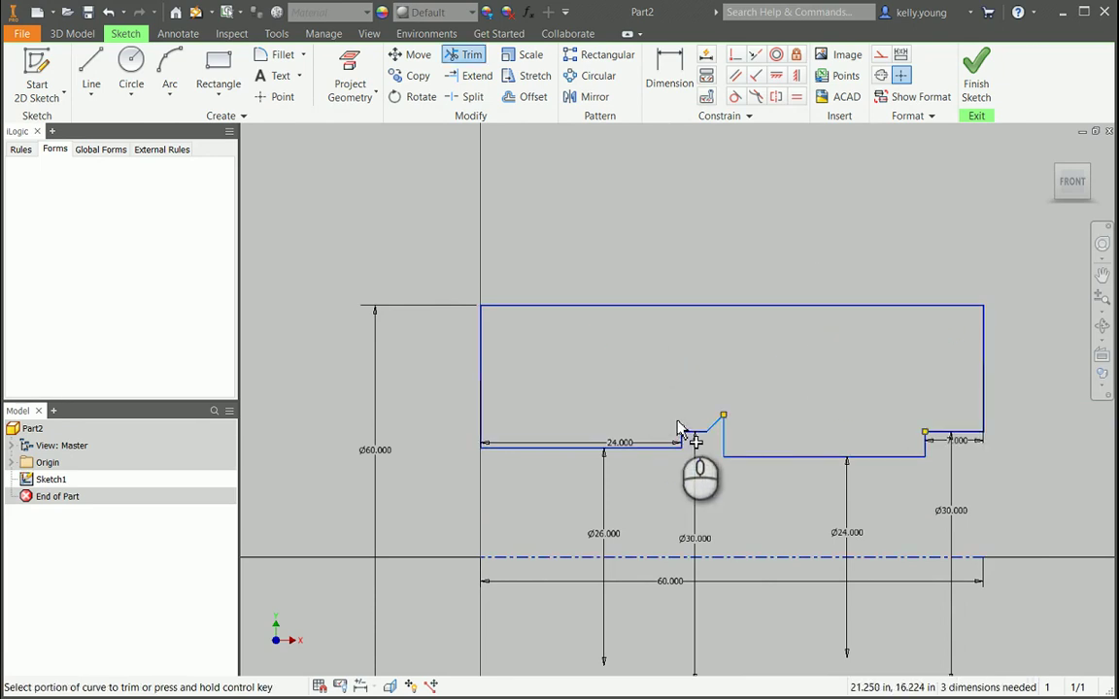
key(Escape)
scroll(655, 439, up, 3)
middle_drag(744, 327, 602, 355)
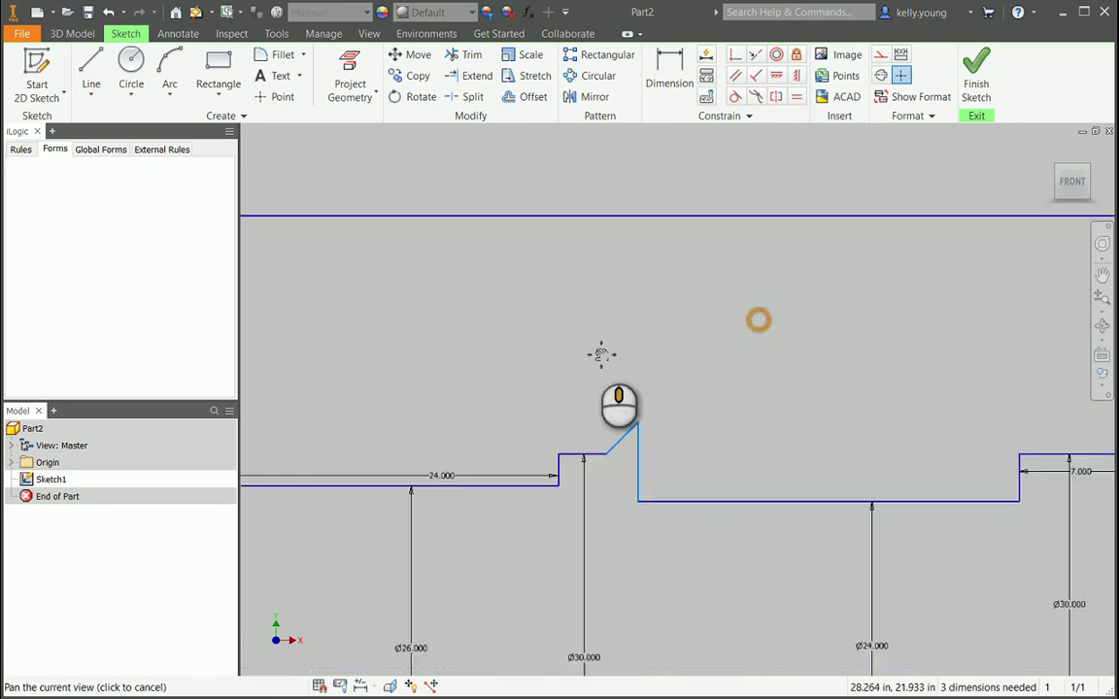
scroll(638, 406, down, 2)
key(ctrl+z)
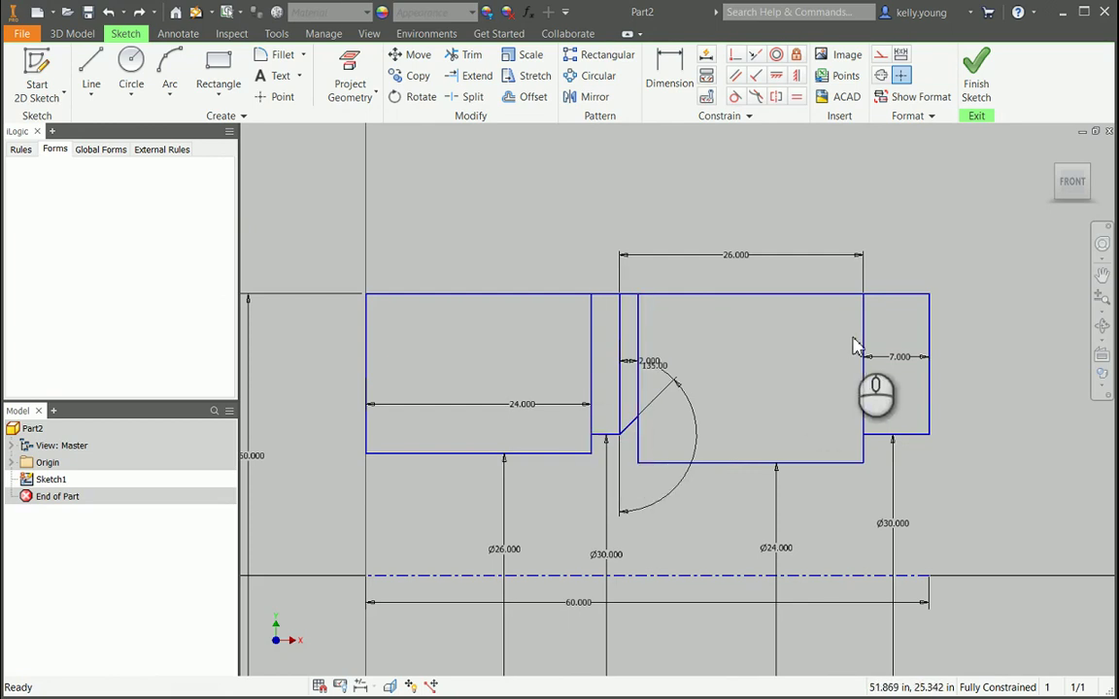
Step: Convert the four inner vertical lines of the profile to construction geometry
drag(886, 328, 485, 337)
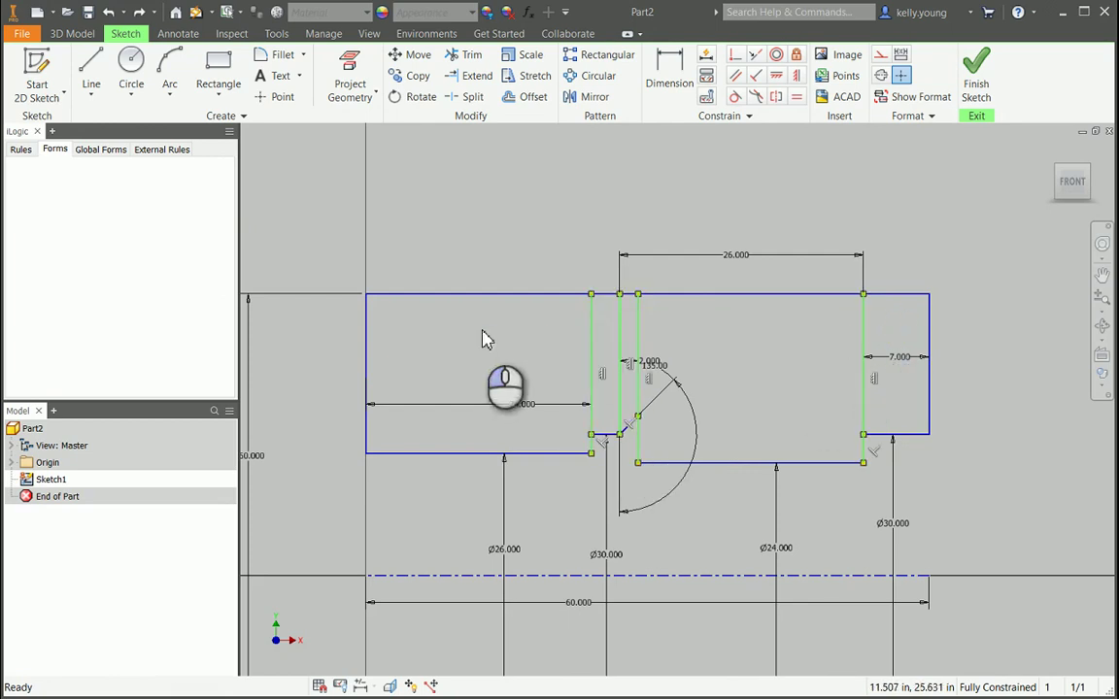
click(880, 56)
Step: Split the construction line at the angled line's upper endpoint and convert the segment below it to a normal line
scroll(634, 437, up, 4)
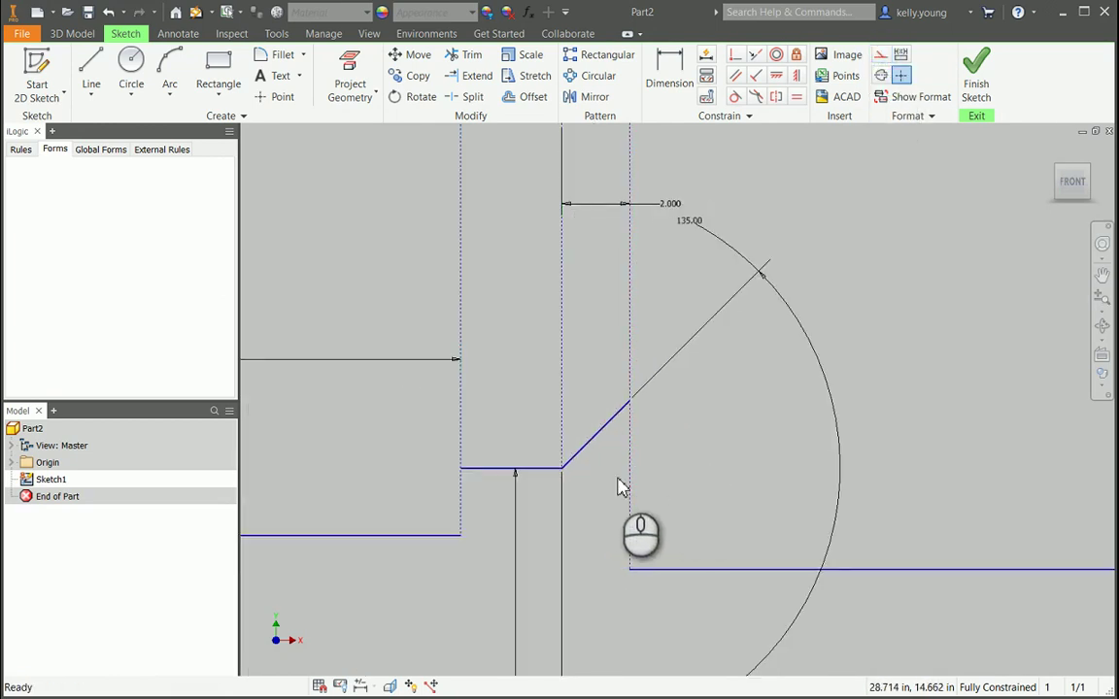
click(417, 97)
click(470, 97)
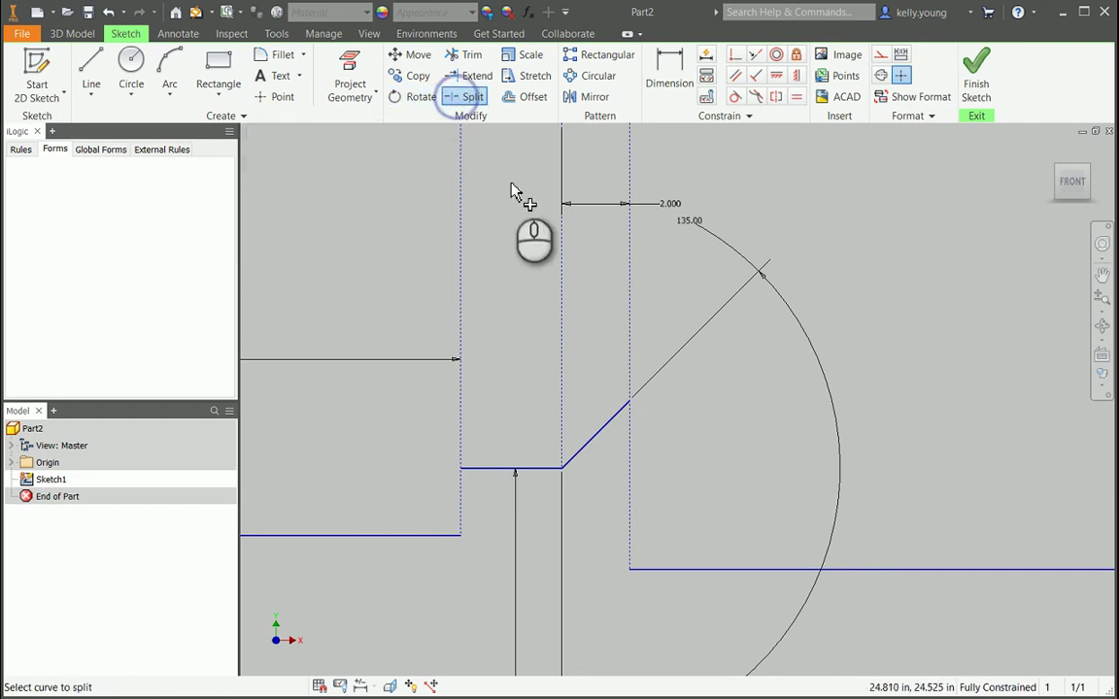
click(629, 328)
click(672, 529)
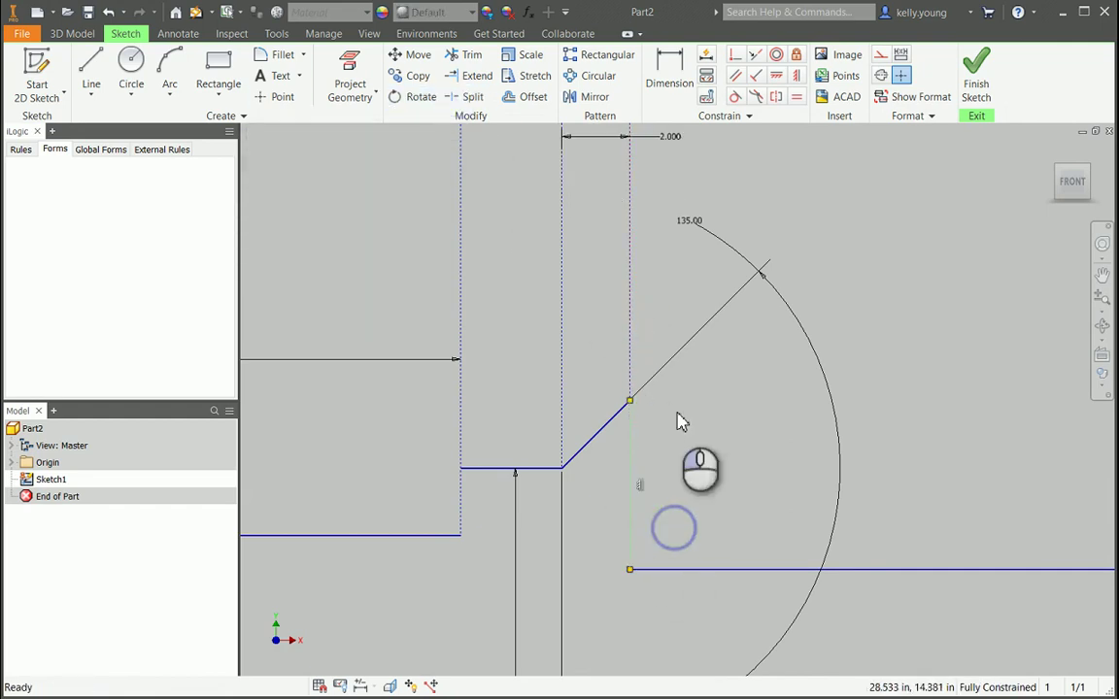
click(880, 56)
Step: Split the construction line bounding the 24 in section at the bore step and convert its lower segment to a normal line
click(456, 97)
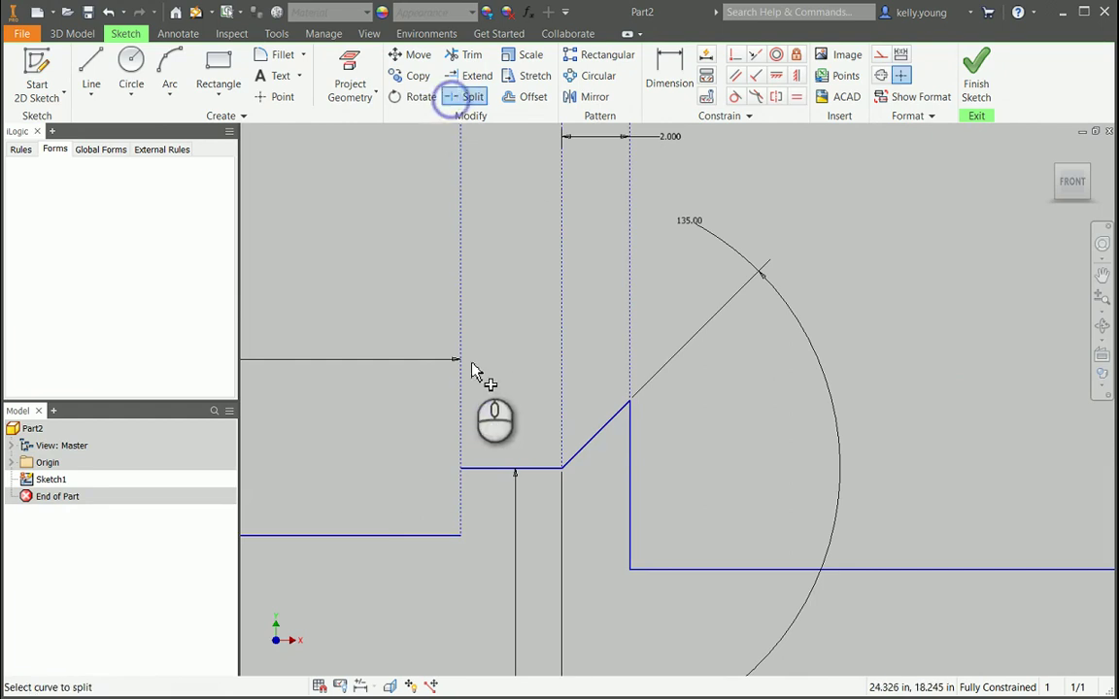
click(464, 423)
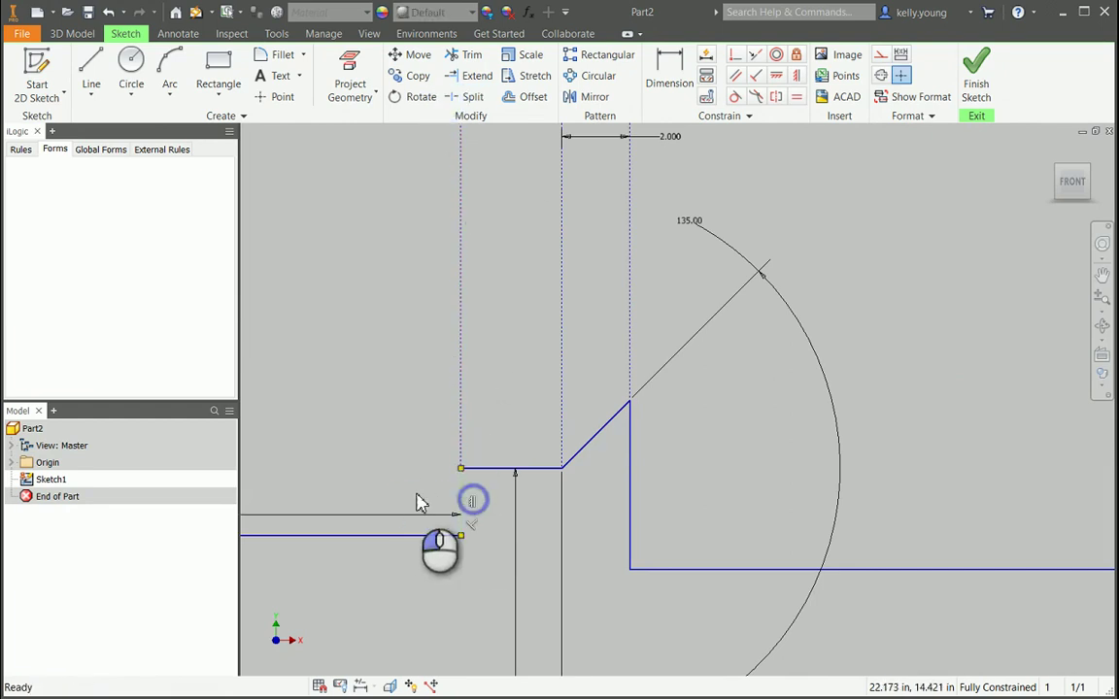
middle_click(928, 236)
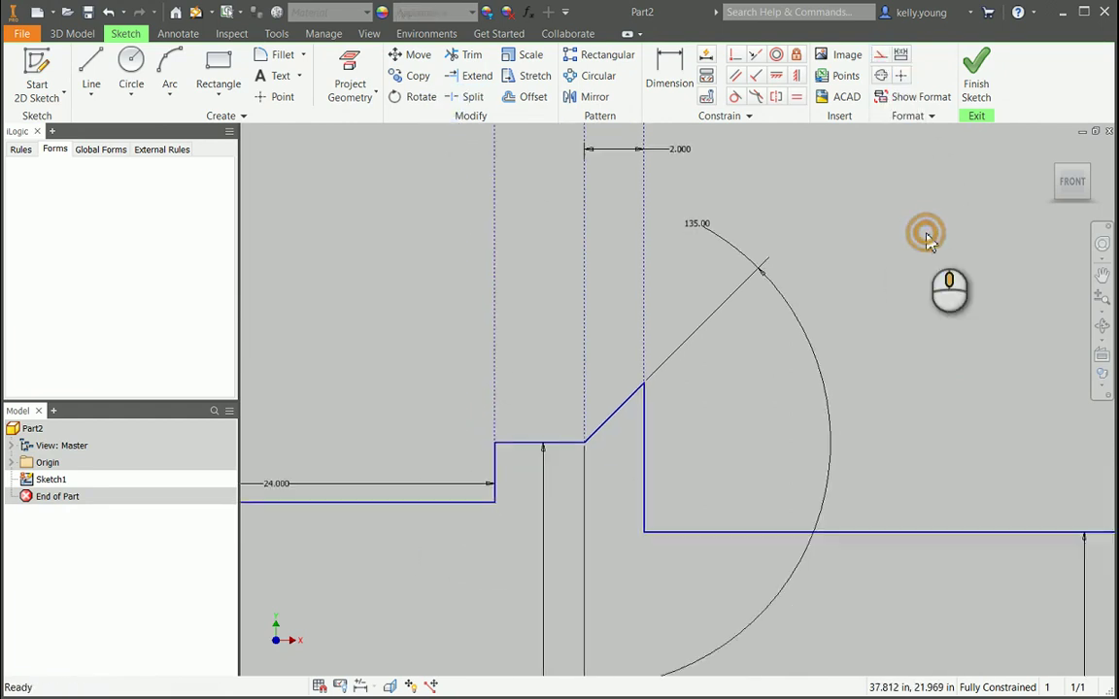
scroll(880, 329, up, 3)
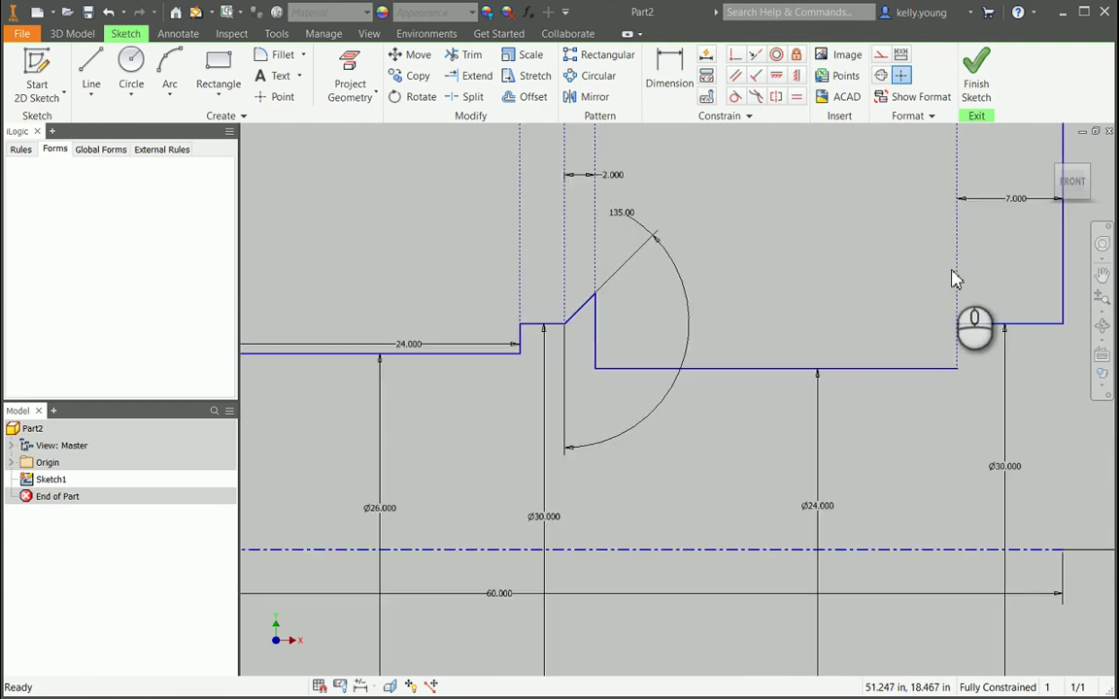
Step: Split the construction line bounding the 7 in section at the bore step and convert its lower segment to a normal line
scroll(954, 359, up, 3)
click(473, 96)
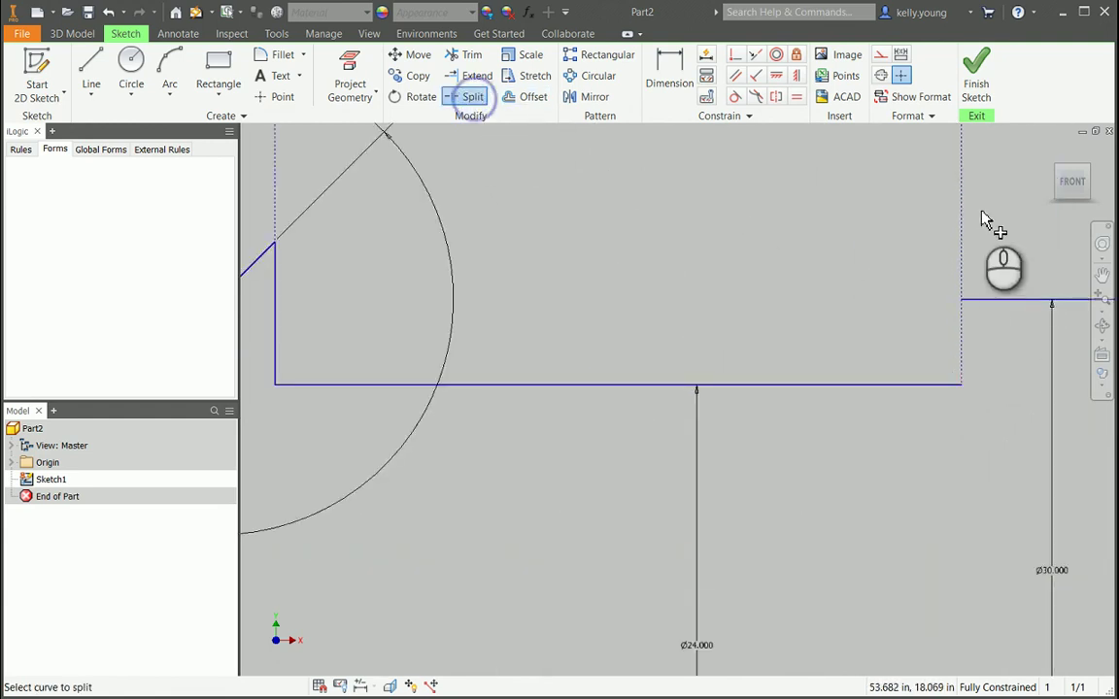
click(962, 340)
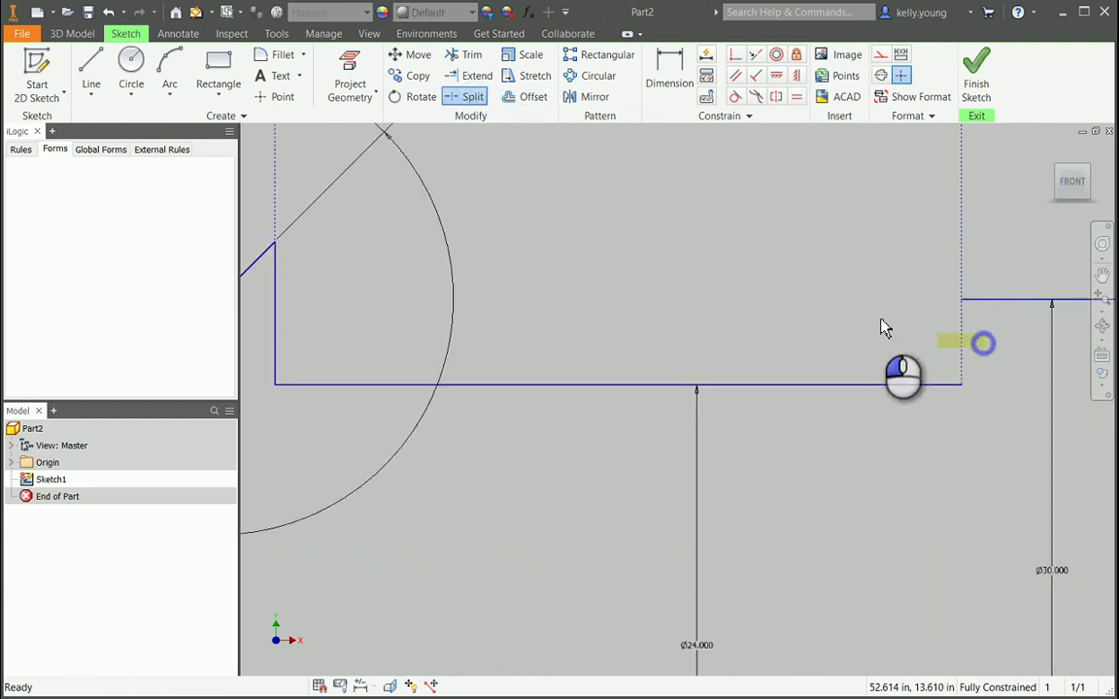
click(901, 75)
scroll(802, 250, down, 5)
scroll(812, 312, up, 3)
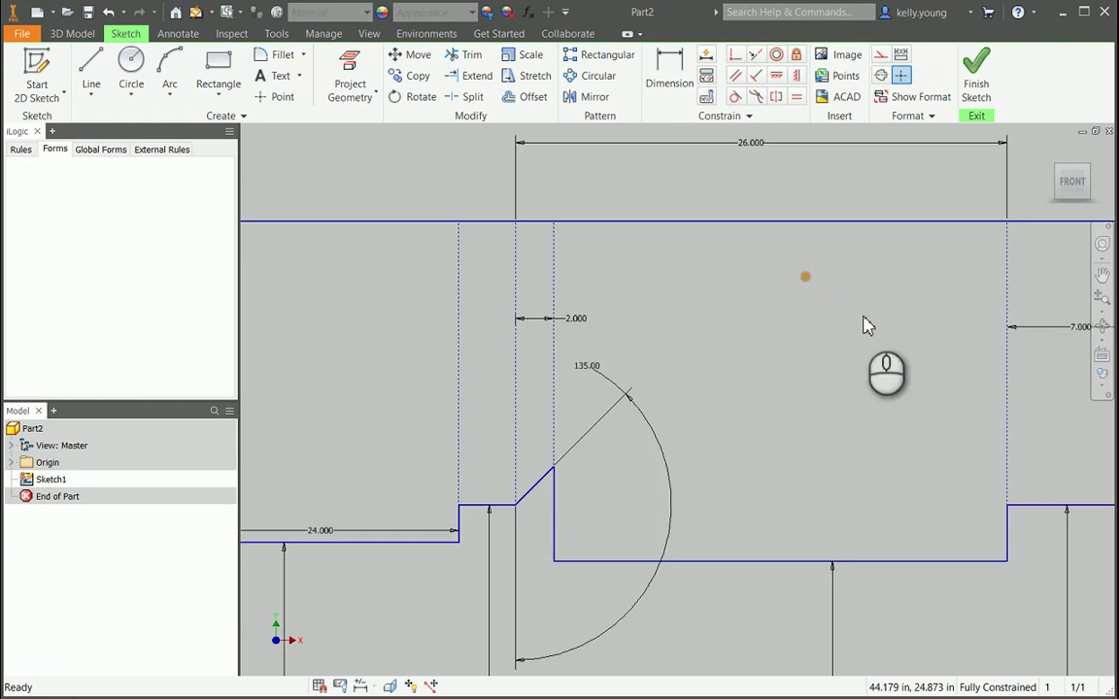
scroll(869, 370, down, 5)
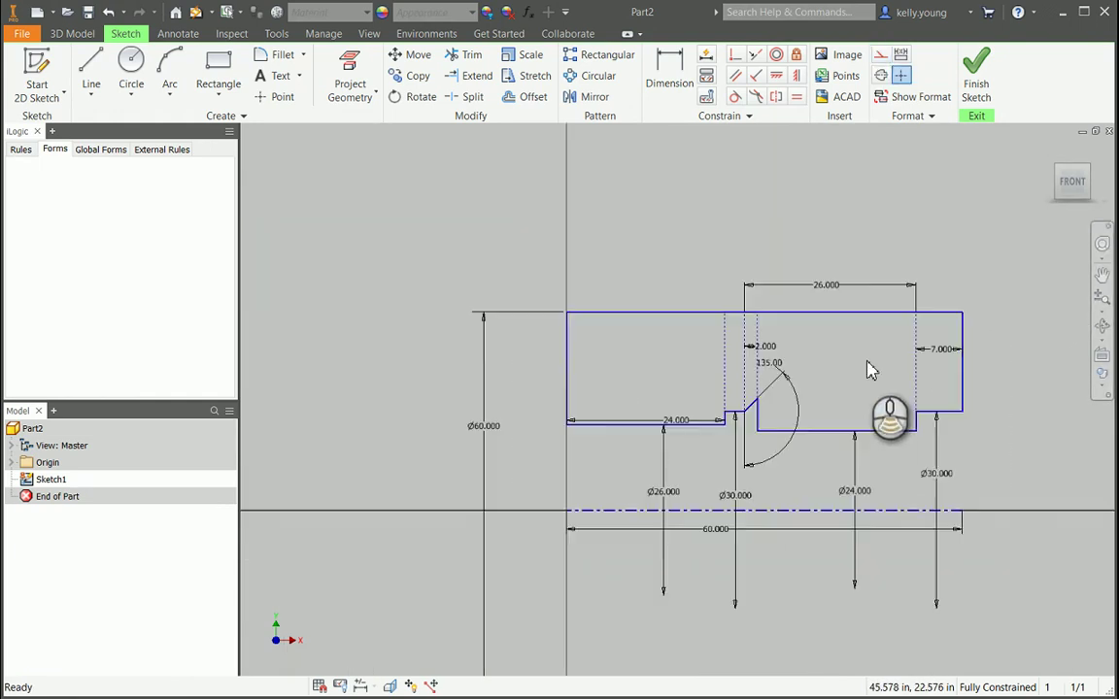
Step: Finish the sketch and revolve the profile fully about the centerline as a solid
right_drag(783, 373, 800, 367)
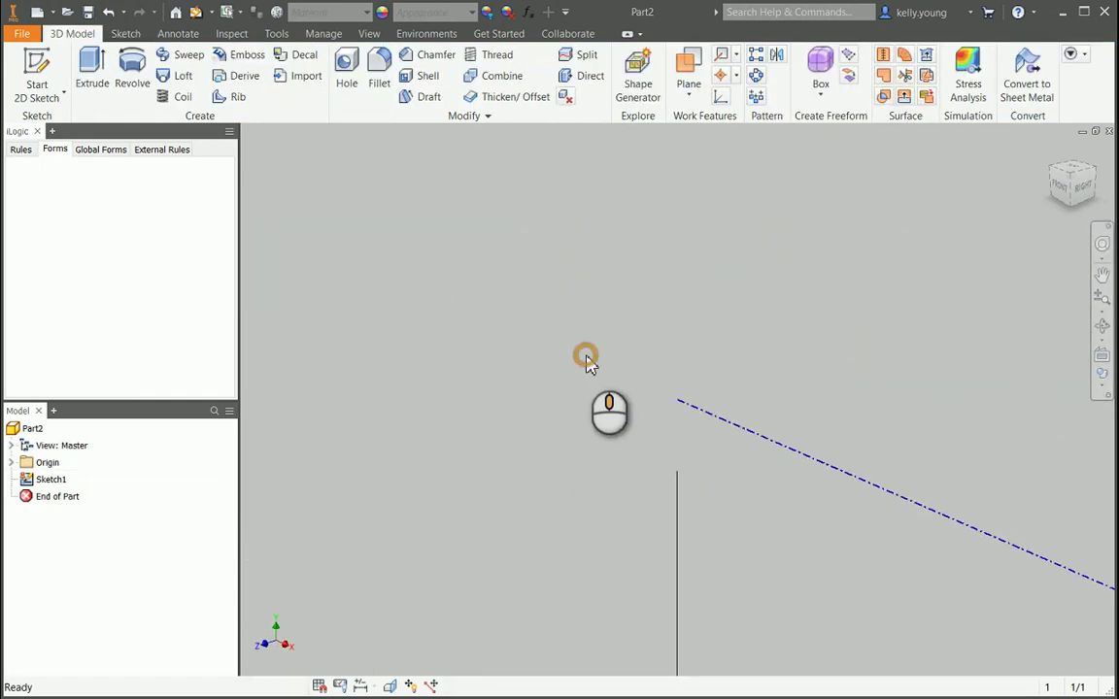
scroll(585, 356, down, 5)
scroll(588, 365, down, 2)
click(132, 70)
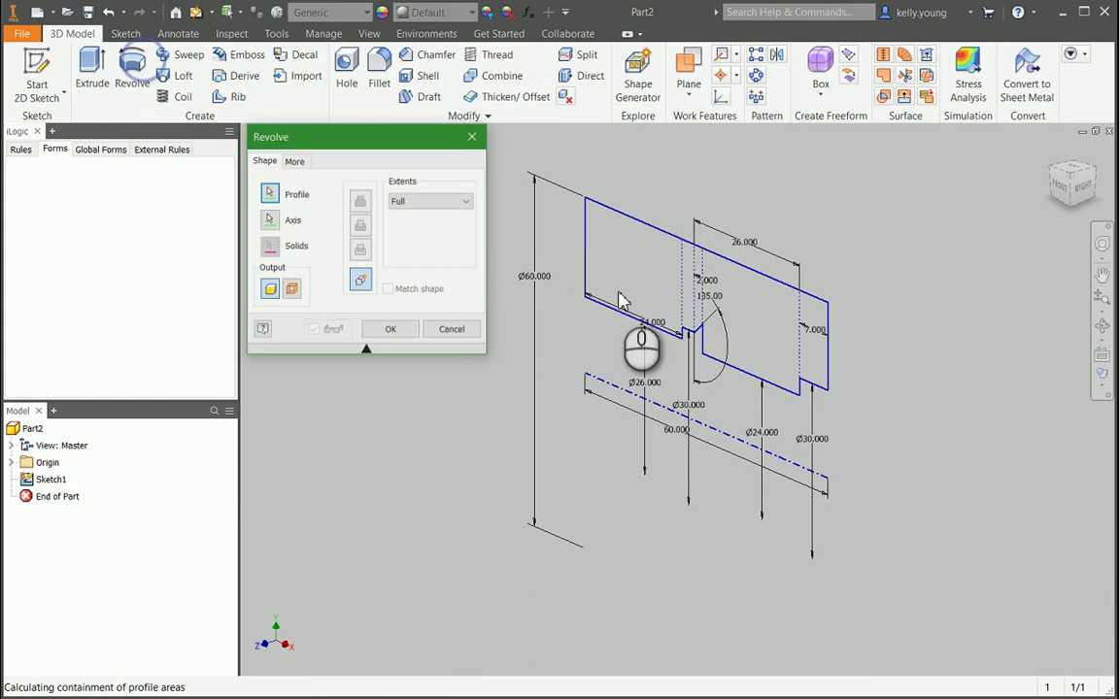
click(389, 331)
shift+middle_drag(796, 429, 408, 367)
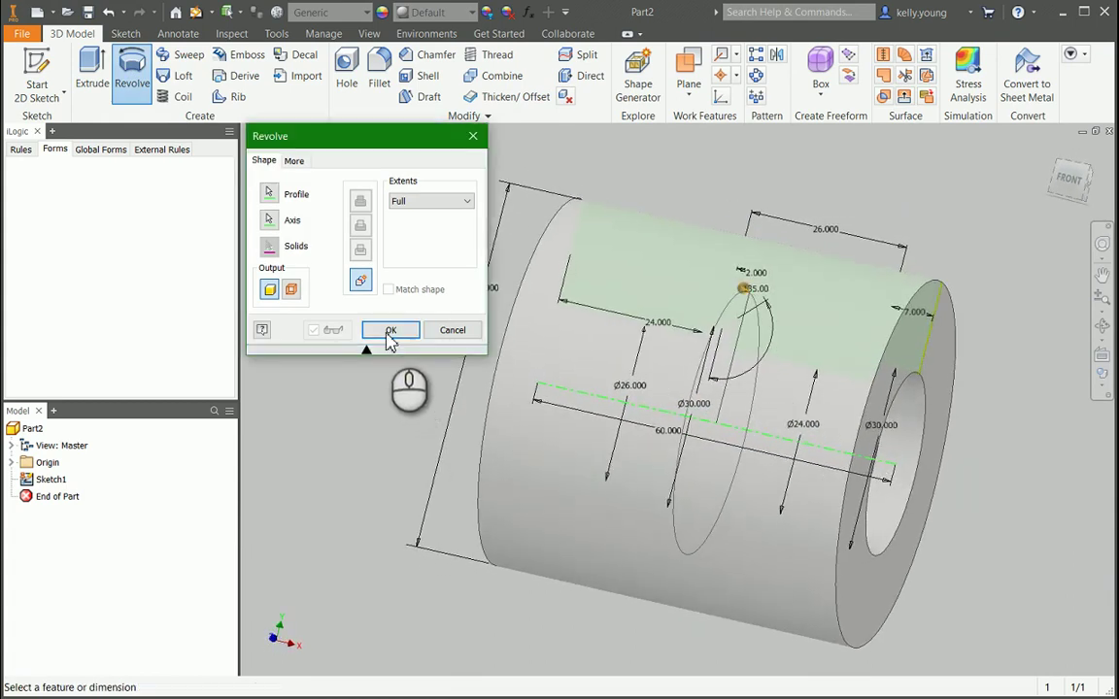
click(390, 330)
Step: Apply a half section view on the XZ plane and inspect the stepped bore
shift+middle_drag(701, 359, 707, 459)
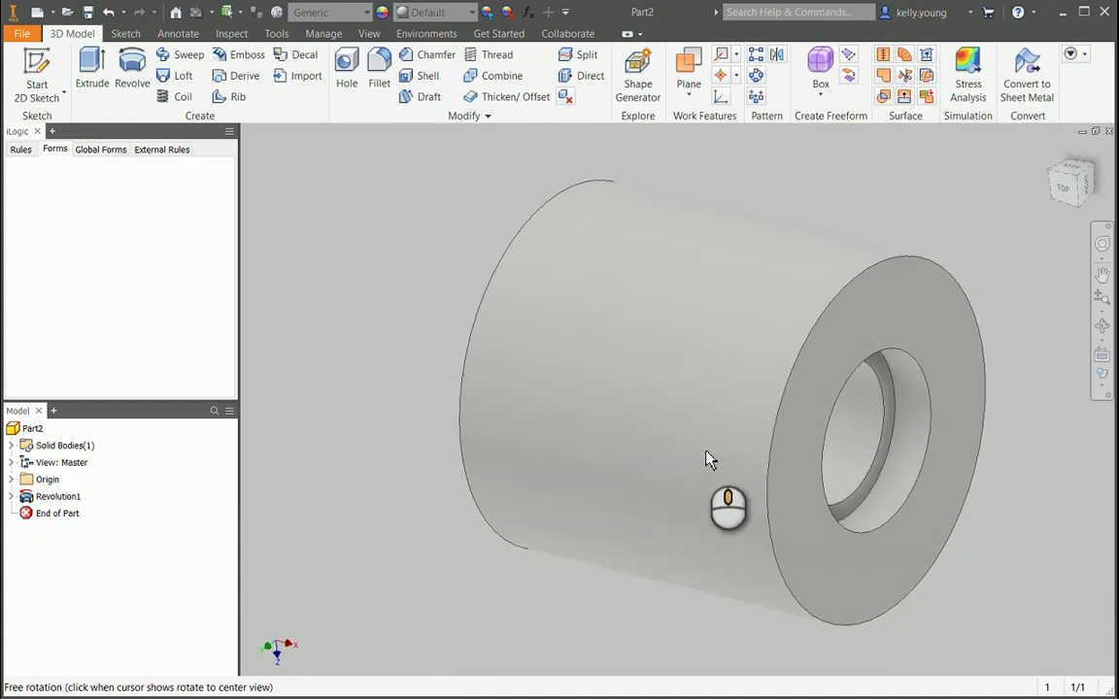
click(370, 33)
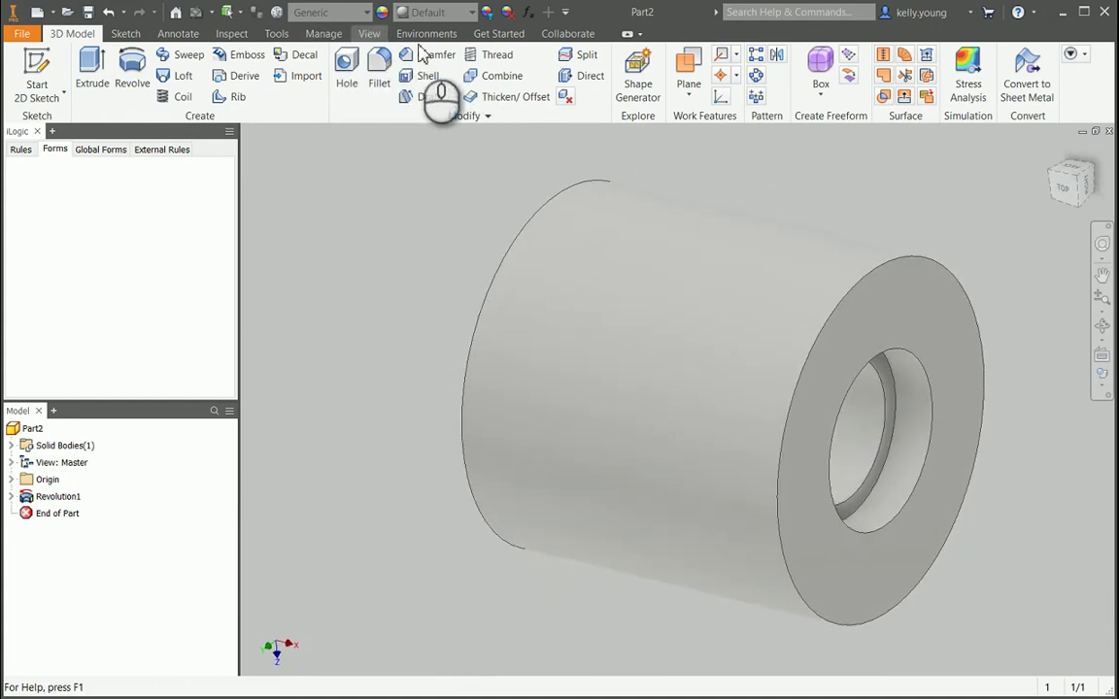
click(591, 76)
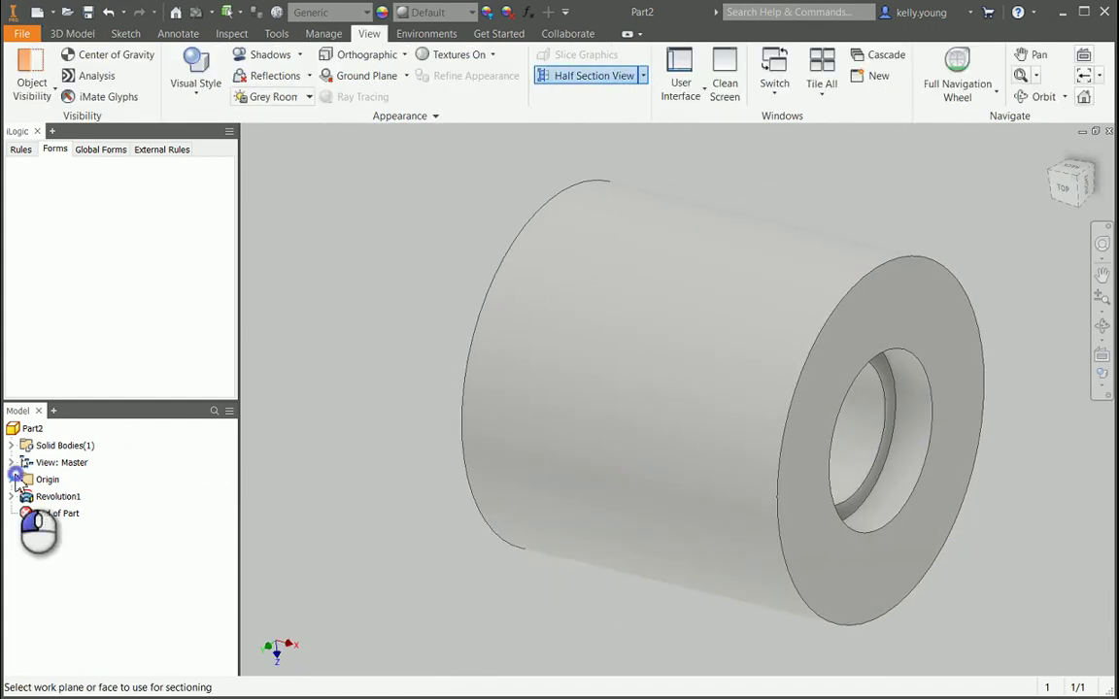
click(13, 479)
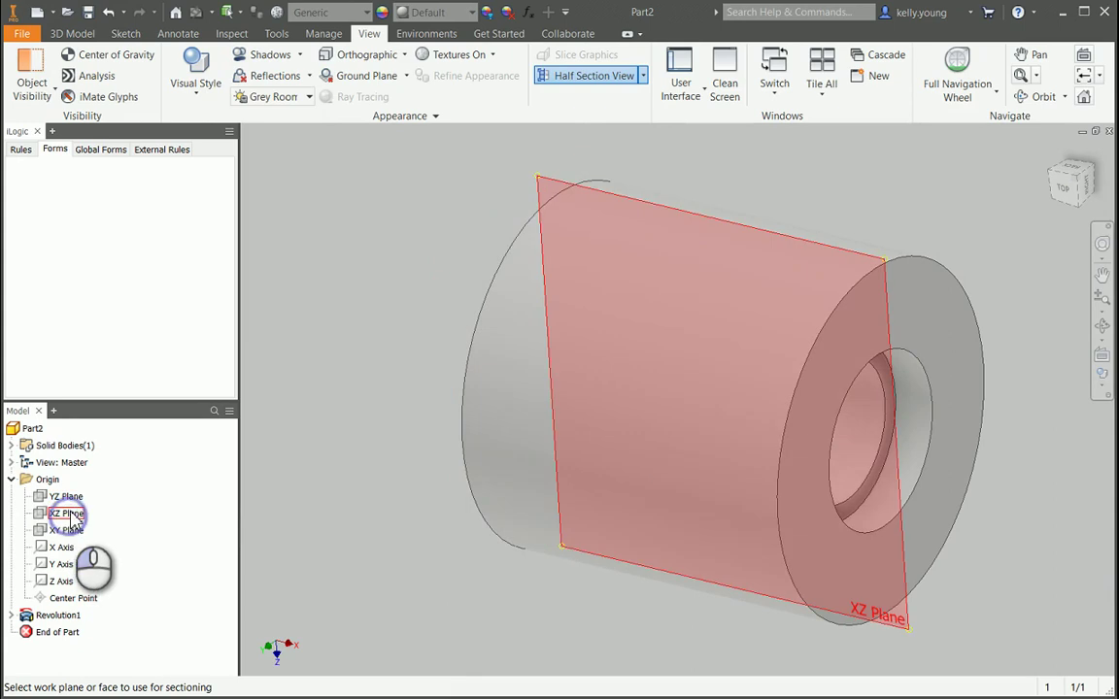
click(68, 513)
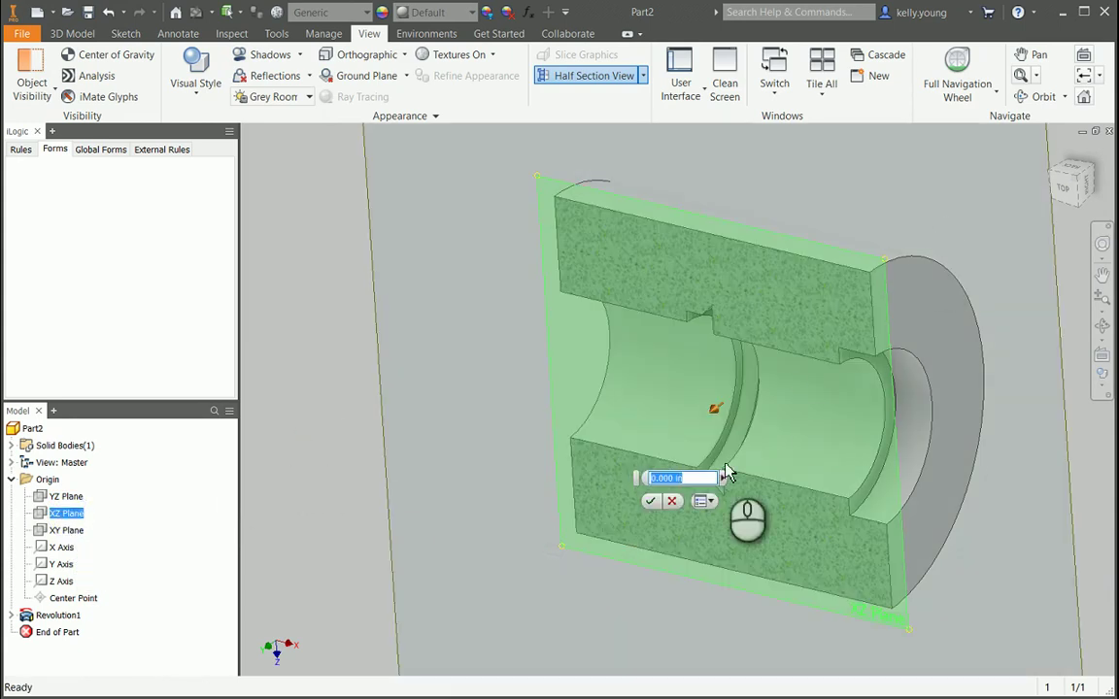
click(650, 501)
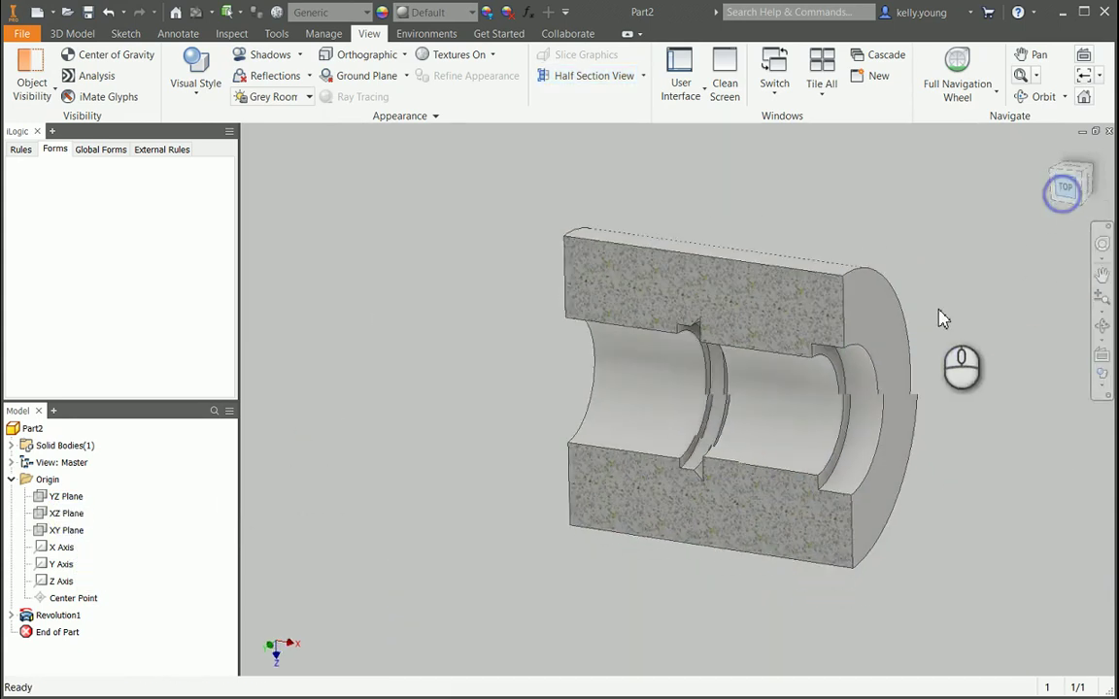
middle_click(938, 313)
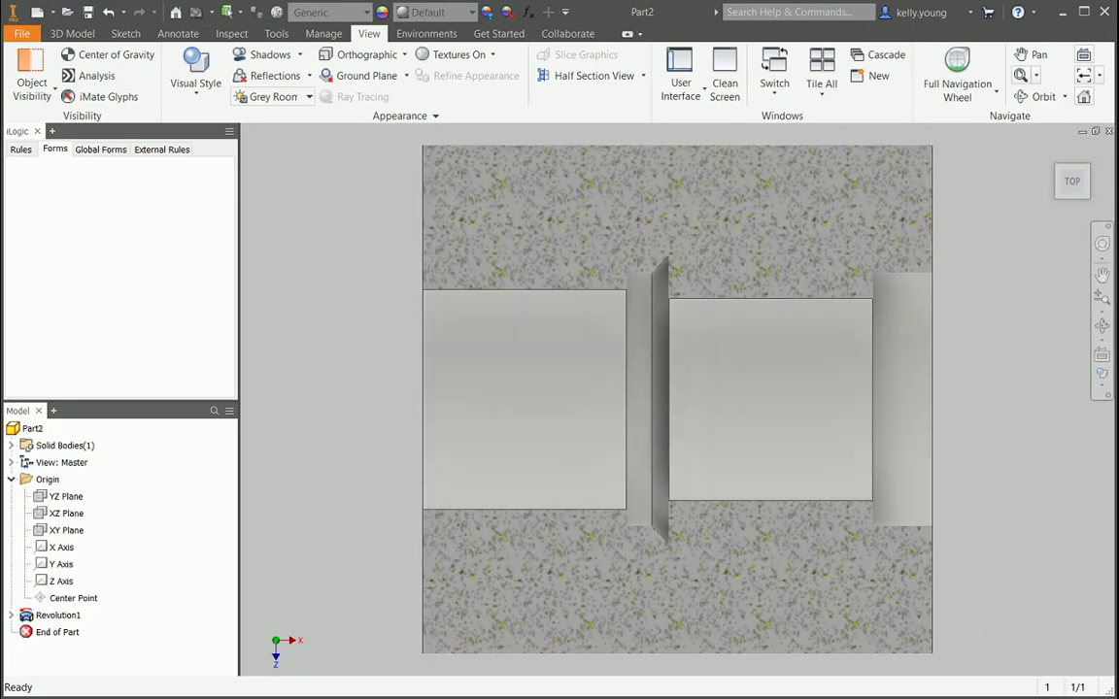
shift+middle_drag(621, 446, 525, 432)
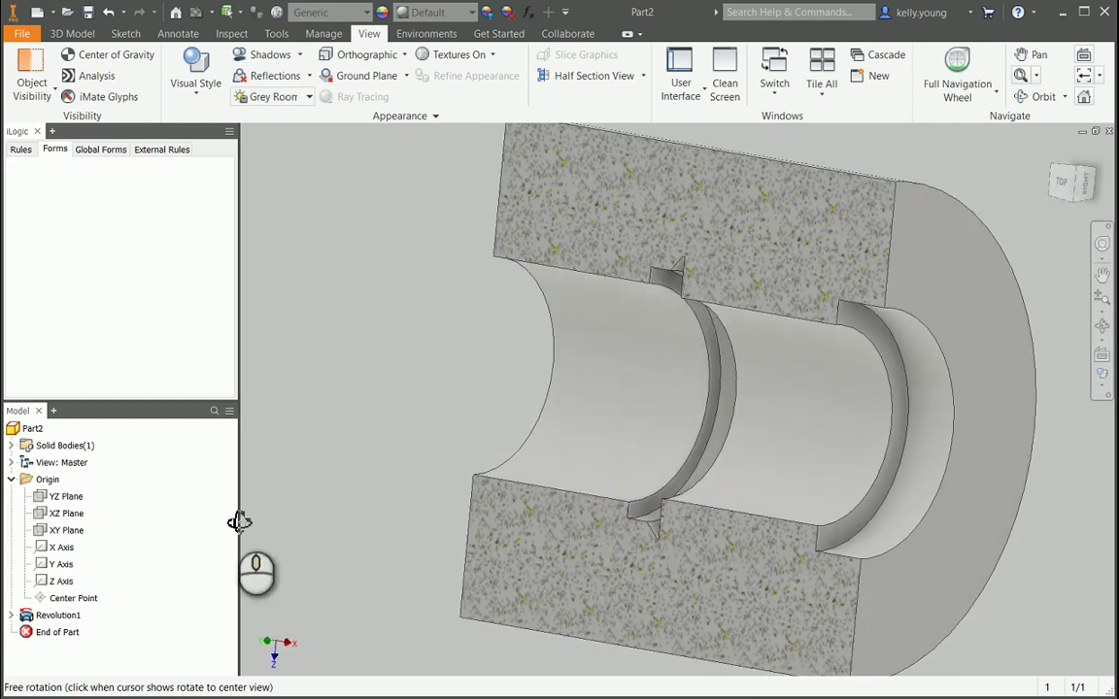
Step: Reopen the revolved feature's sketch for editing and turn the view so the centerline lies horizontal
click(11, 615)
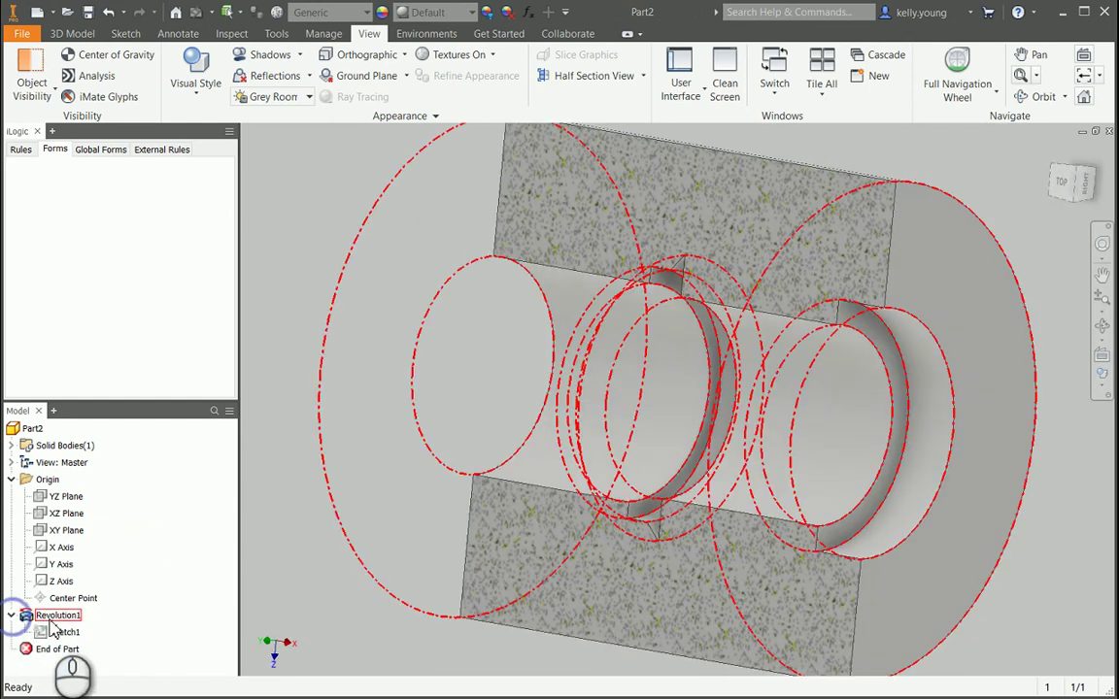
click(60, 632)
double_click(66, 632)
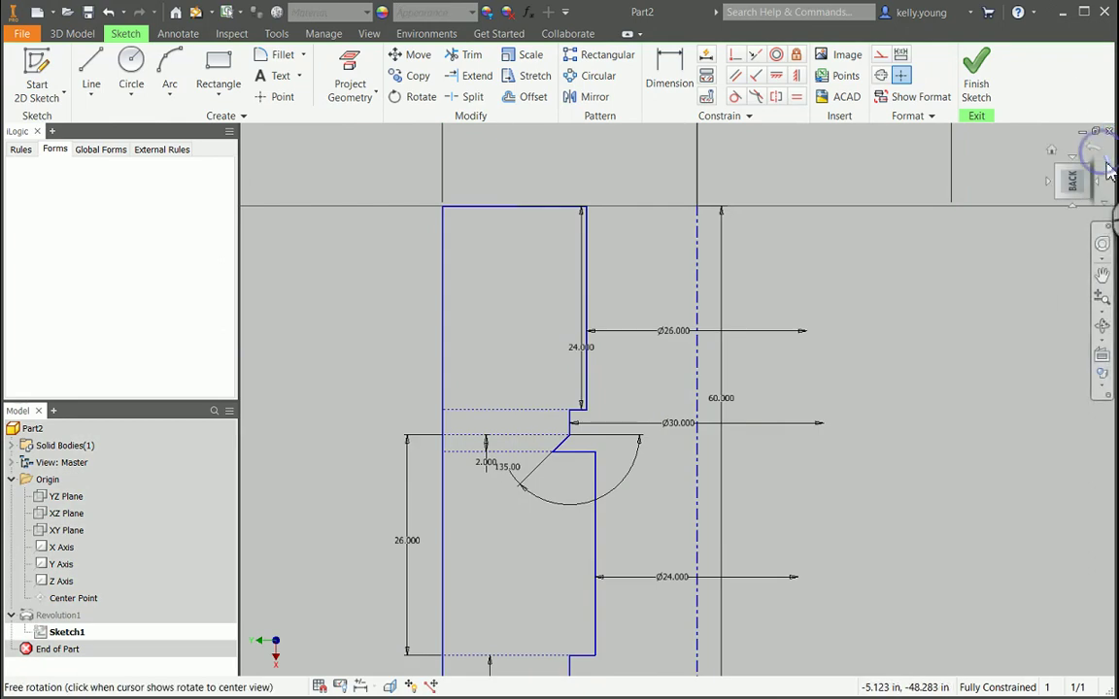
click(1107, 167)
scroll(529, 332, up, 3)
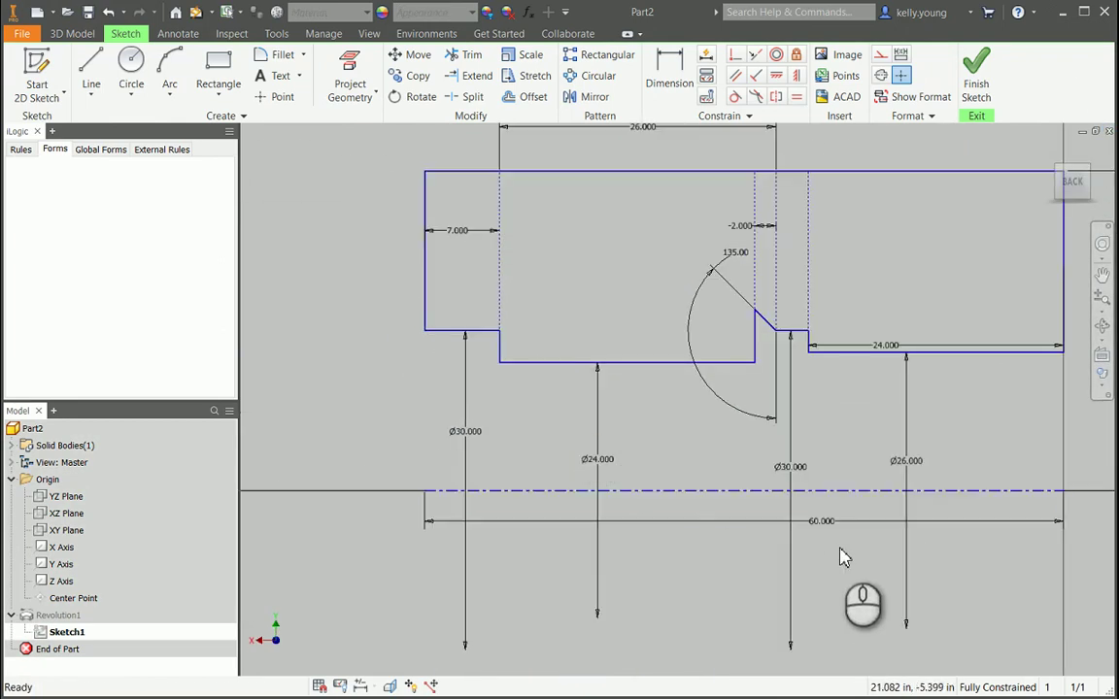
Step: Set the profile's overall length to 80 in and finish the sketch to update the sectioned solid
double_click(816, 520)
text(8)
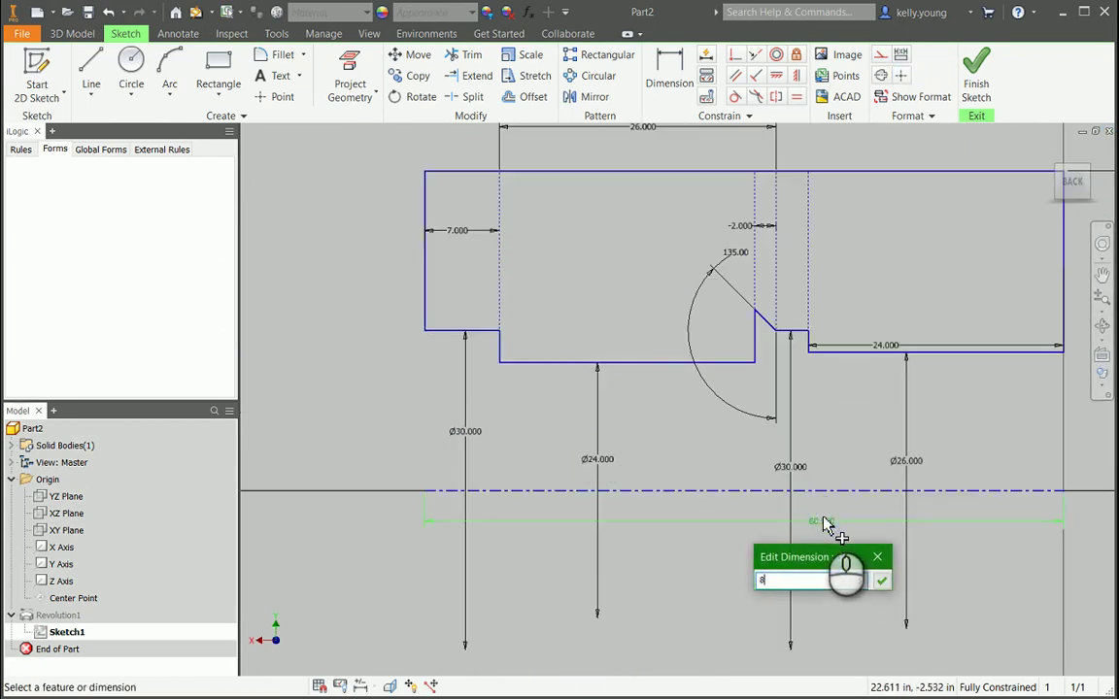
text(0)
key(Return)
scroll(787, 447, down, 2)
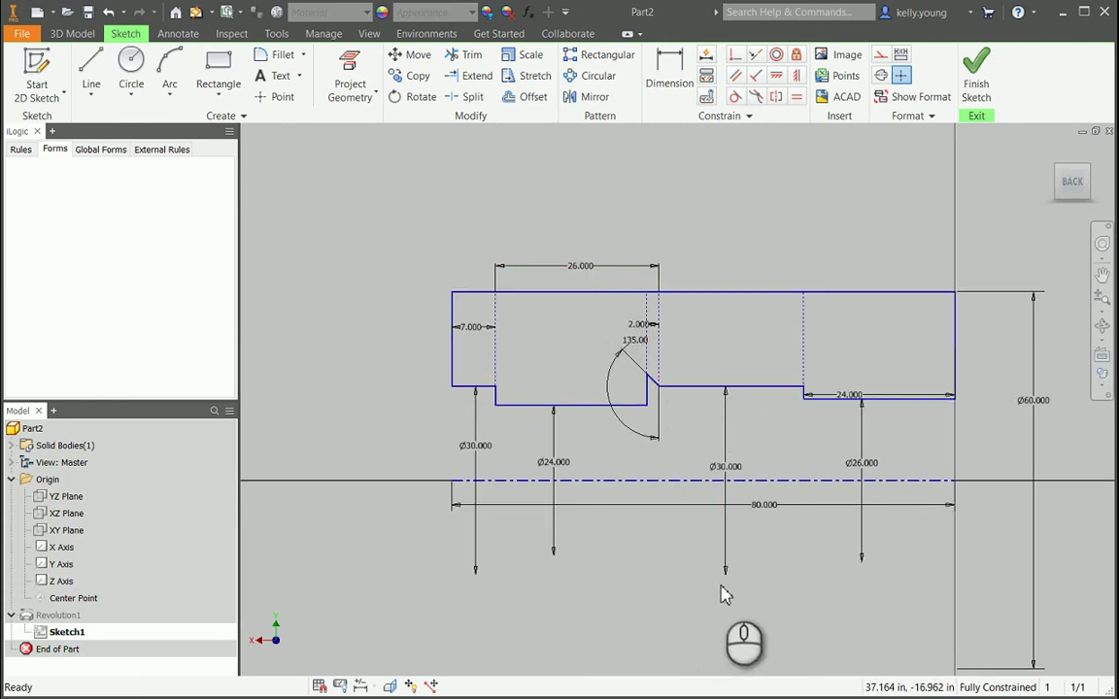
key(s)
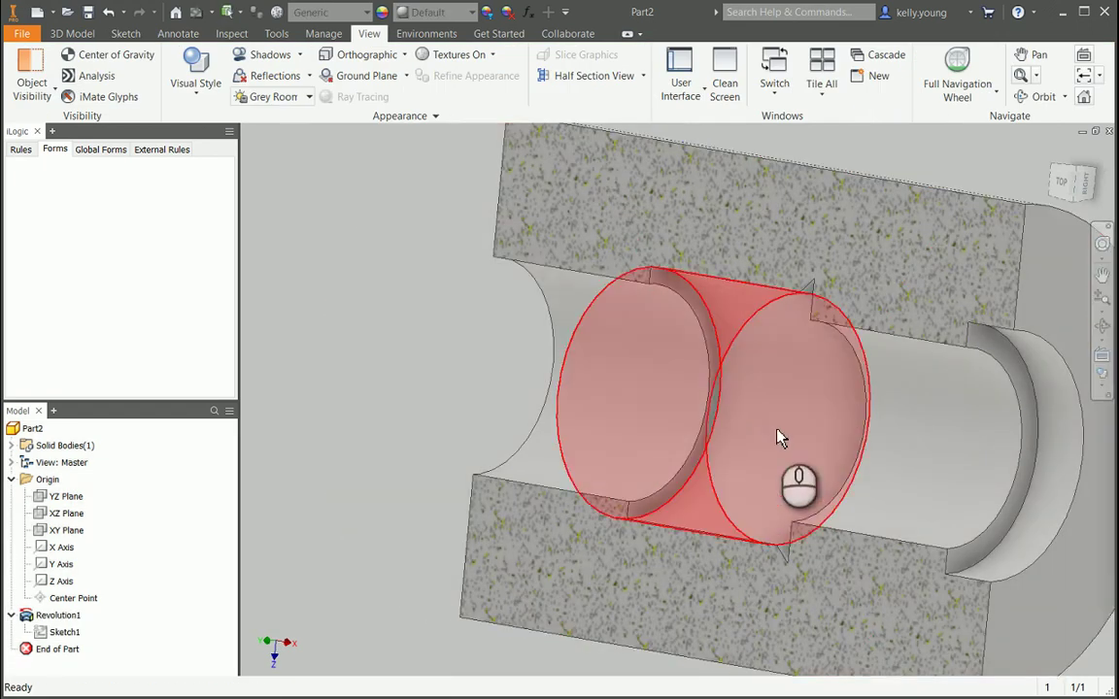
shift+middle_drag(776, 437, 976, 377)
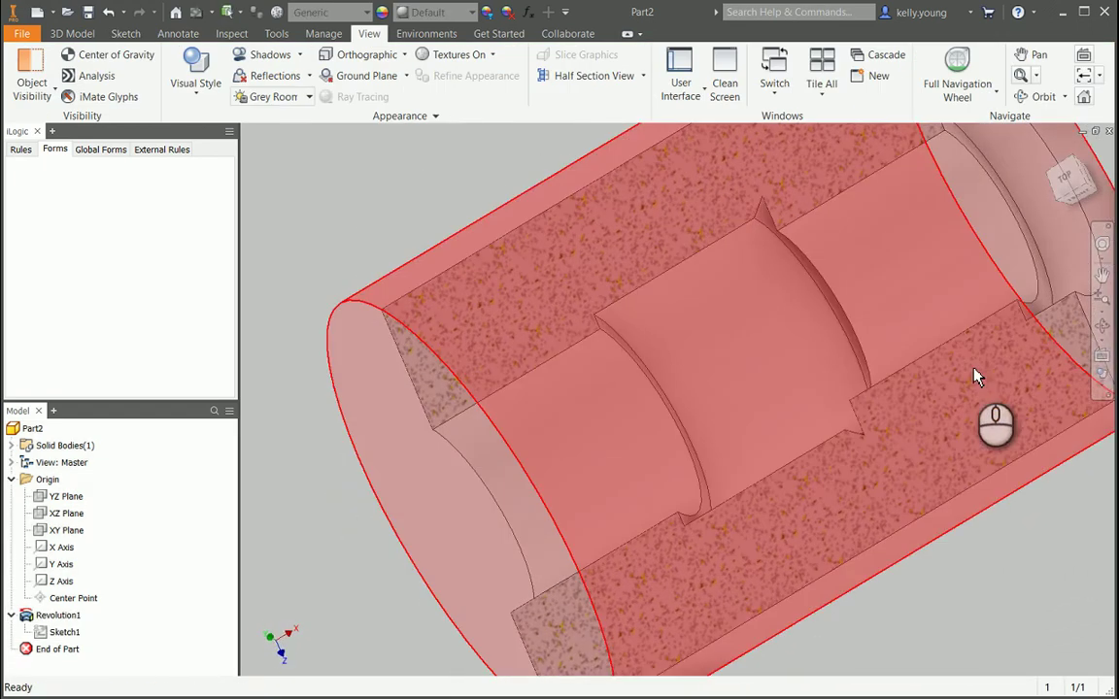